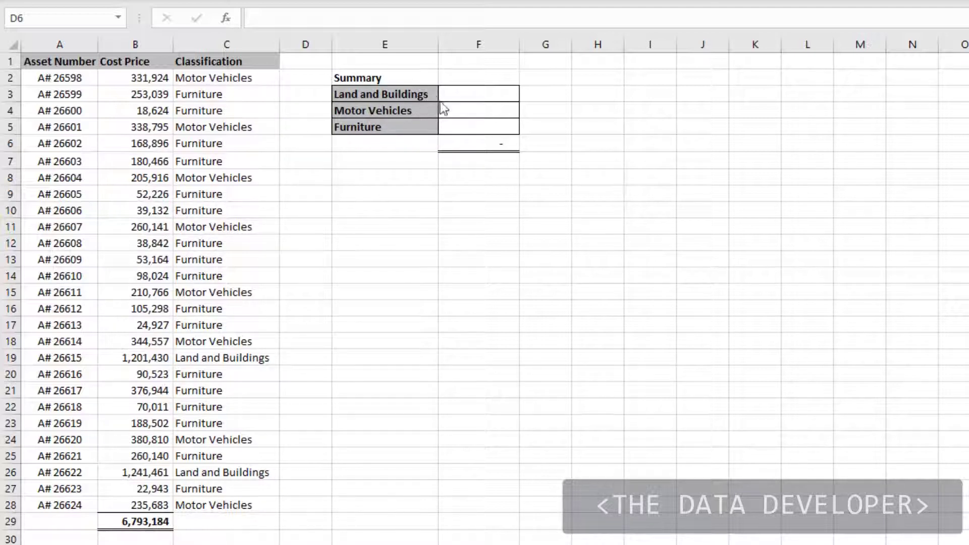
Insert the SUMIF function from the Math & Trig category into cell F3 and move its arguments dialog clear of the data
click(466, 95)
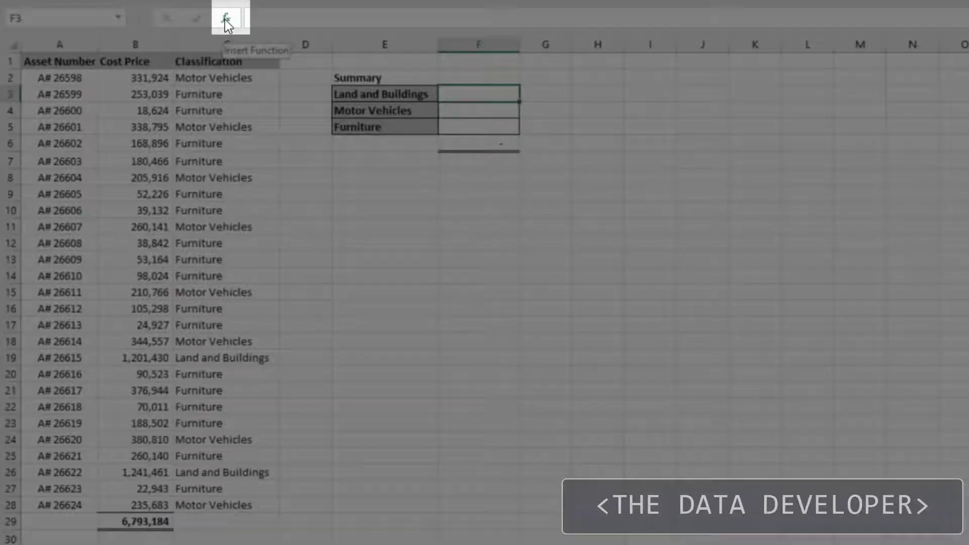
click(226, 20)
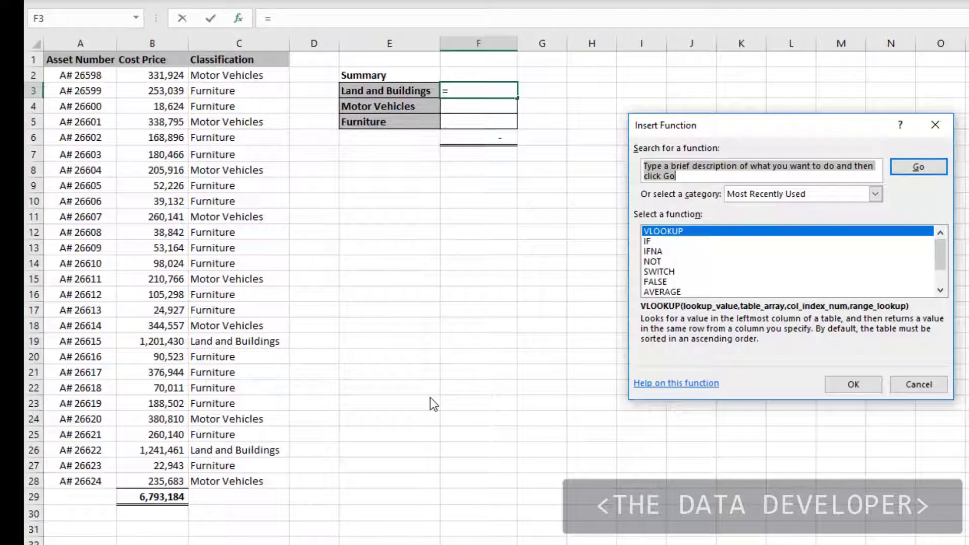
click(875, 196)
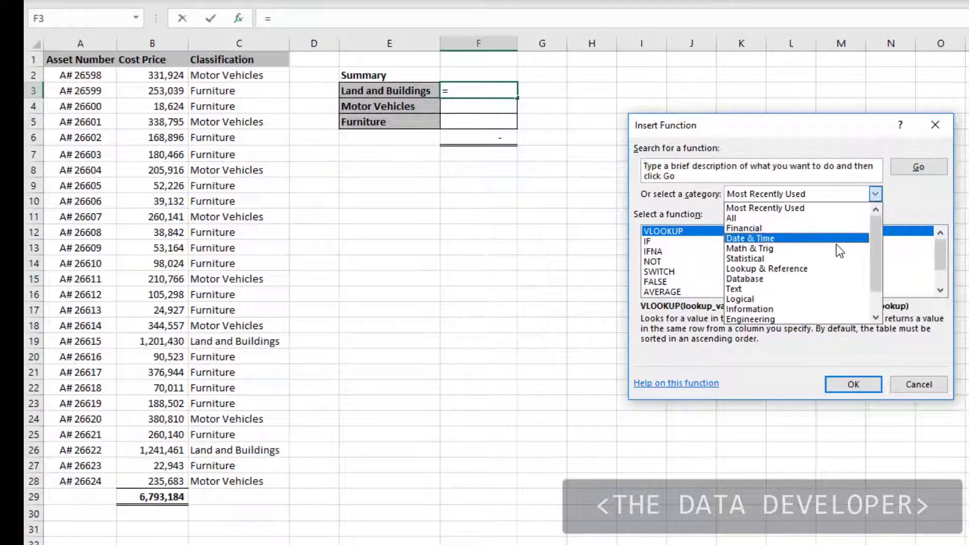
click(800, 254)
drag(942, 252, 934, 275)
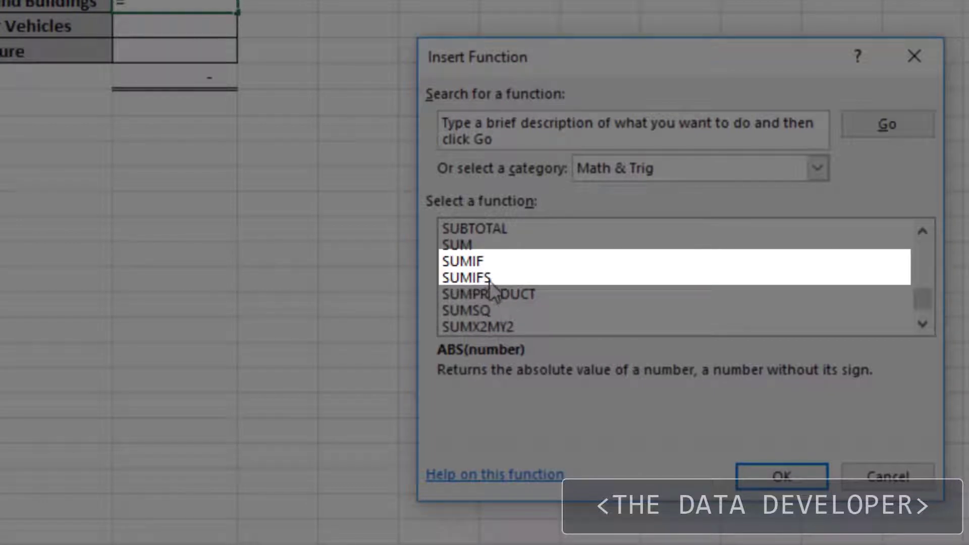
click(468, 264)
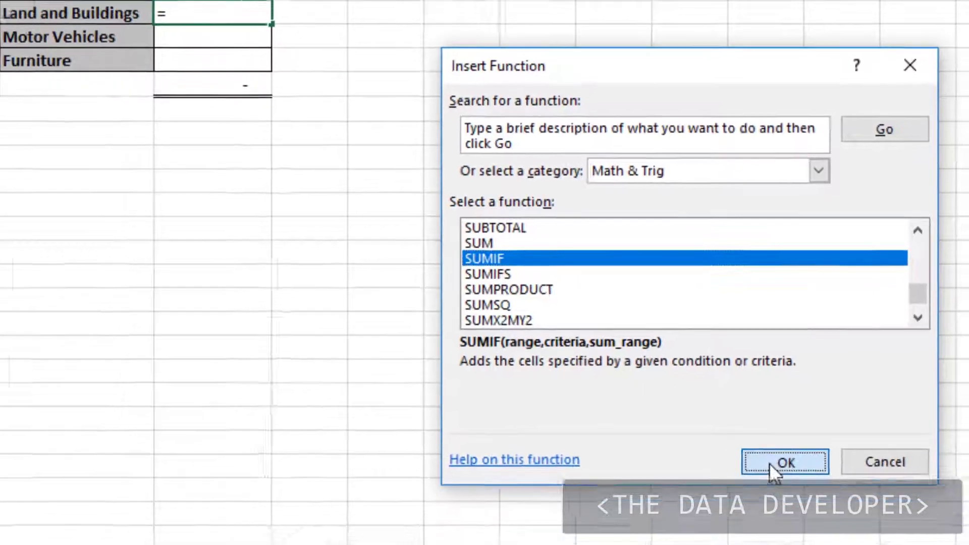
click(773, 476)
drag(666, 149, 515, 186)
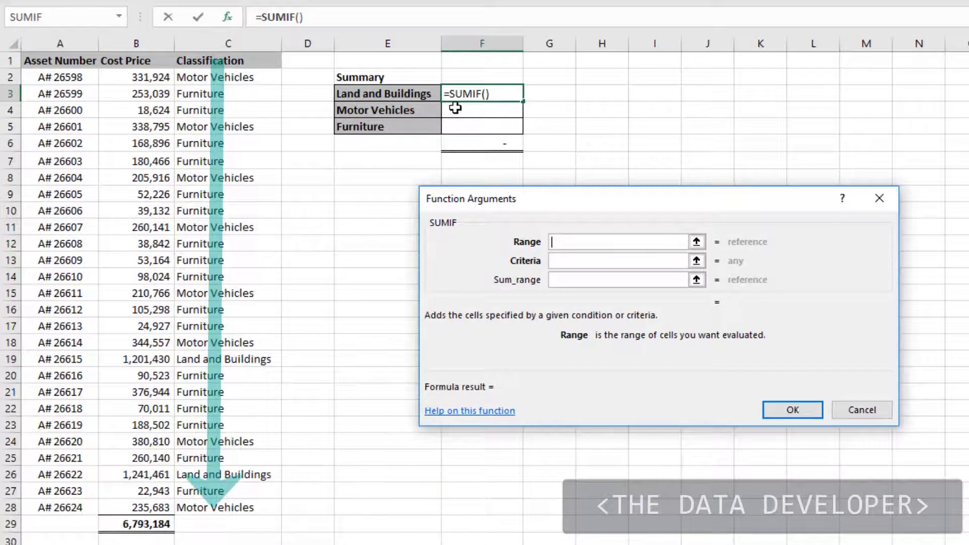
Set SUMIF's Range to C2:C28, Criteria to E3 and Sum_range to B2:B28, and copy the formula from F3 down to F5
click(221, 77)
drag(221, 77, 233, 513)
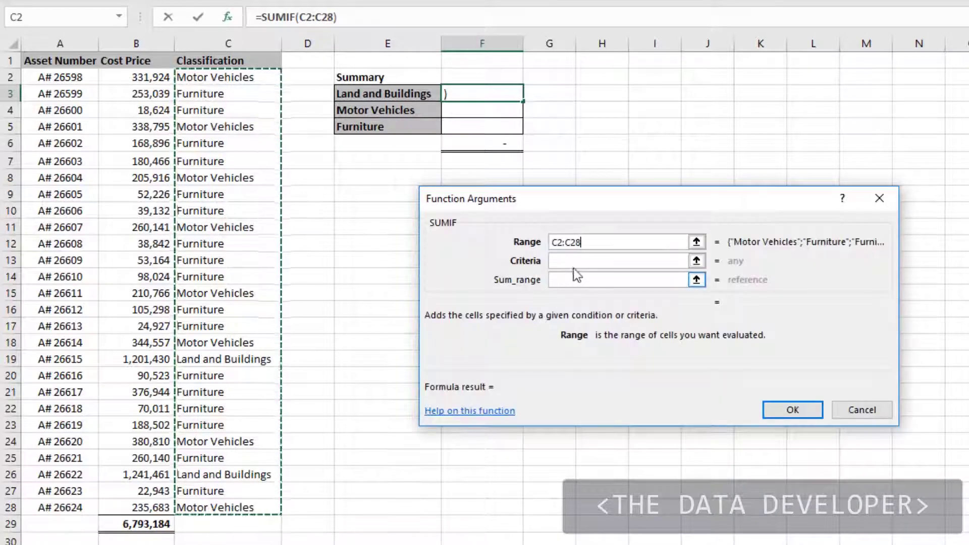
click(574, 262)
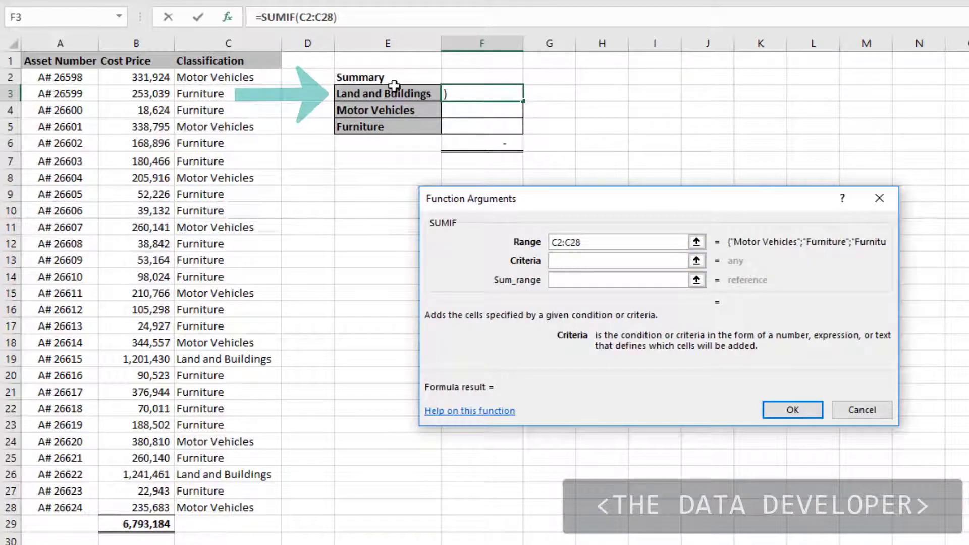
click(379, 93)
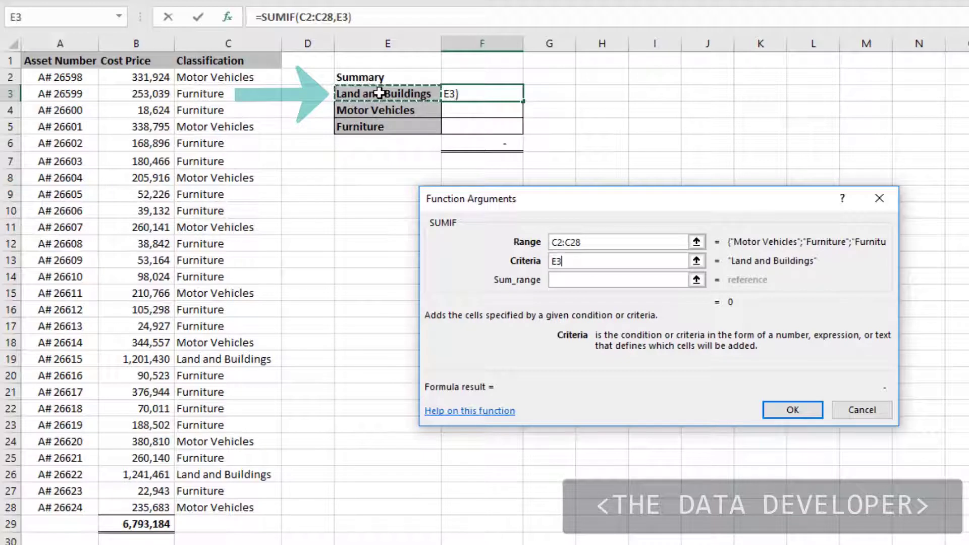
click(579, 281)
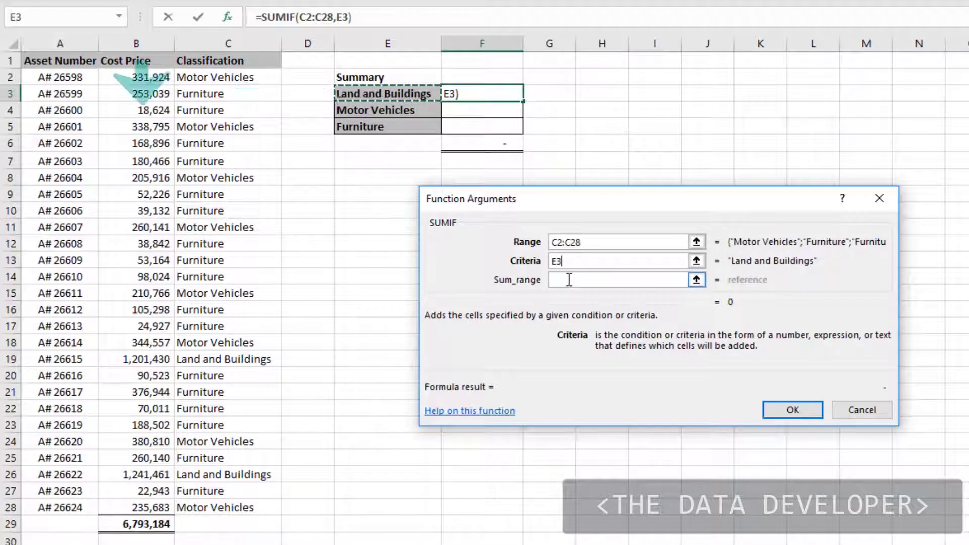
click(569, 281)
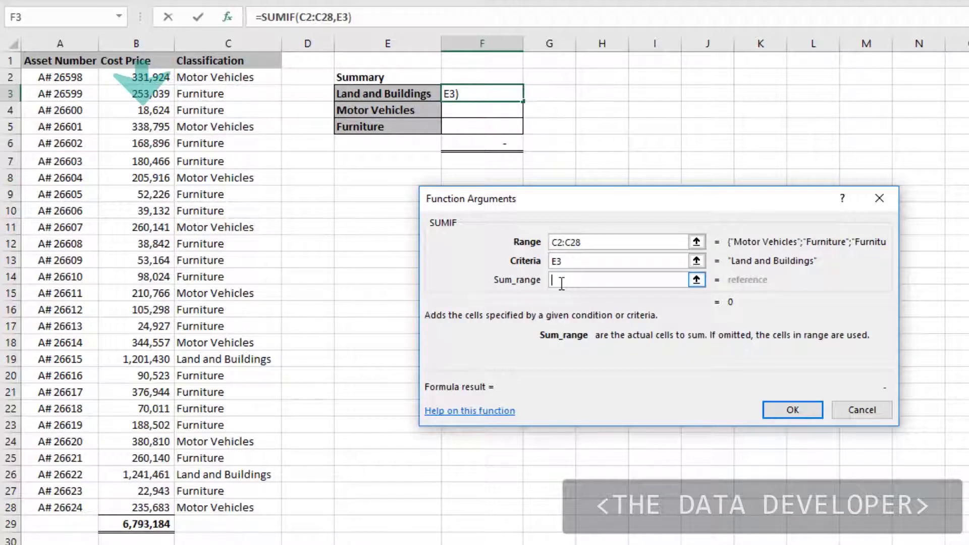
drag(144, 77, 142, 509)
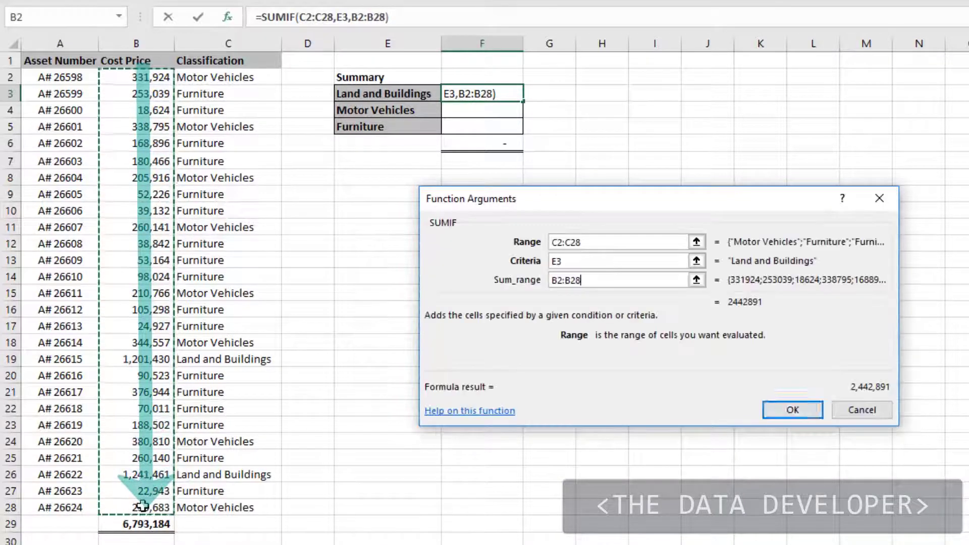
click(805, 410)
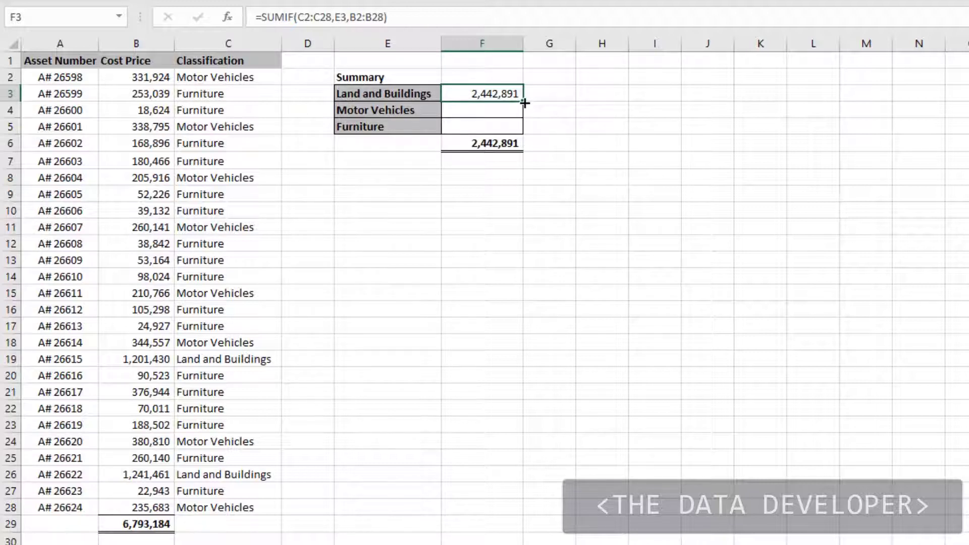
drag(522, 107, 525, 132)
click(518, 198)
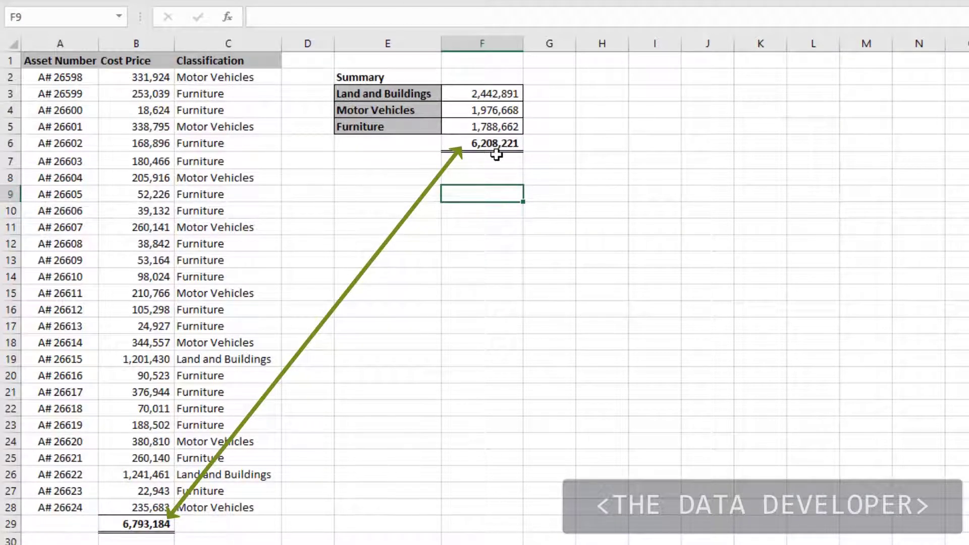
Examine which cell ranges the SUMIF formulas in F3, F4 and F5 refer to
click(481, 92)
click(427, 17)
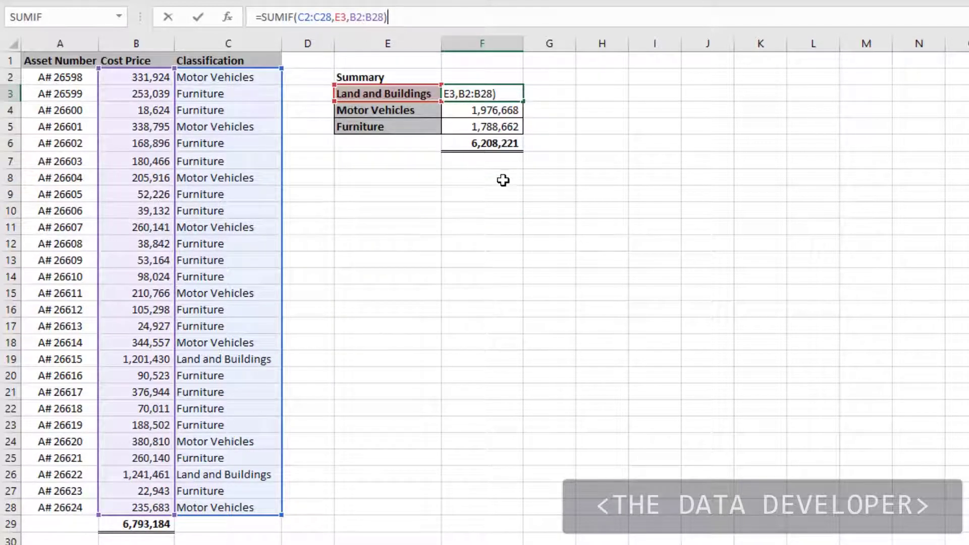
click(580, 161)
click(480, 112)
click(398, 19)
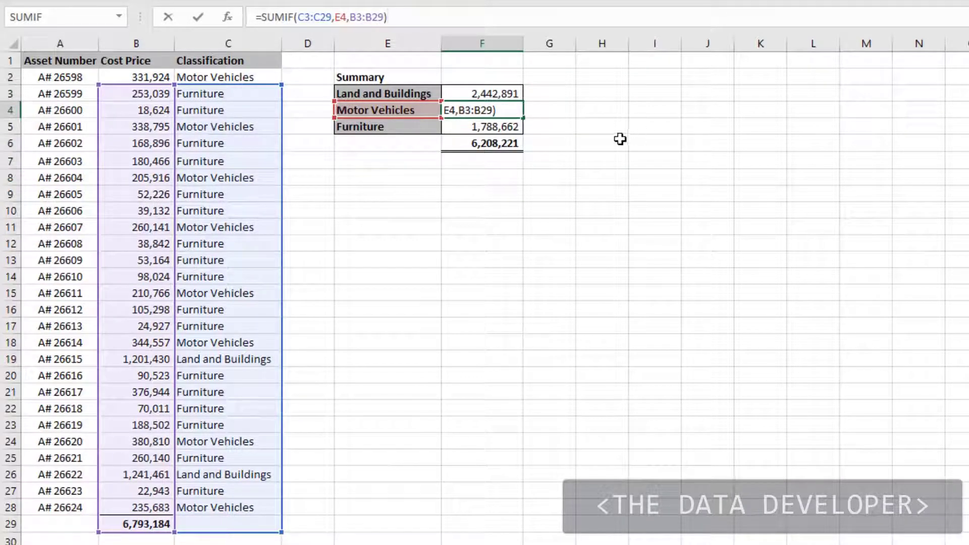
click(595, 129)
click(509, 128)
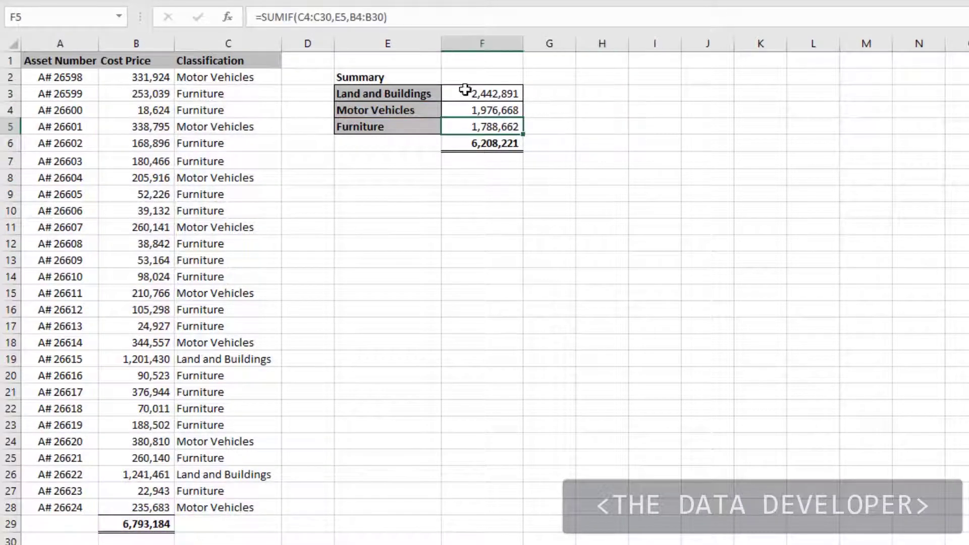
click(407, 22)
click(460, 226)
Make F3's SUMIF ranges absolute as $C$2:$C$28 and $B$2:$B$28, keeping criteria E3 relative, and copy the formula down to F5
click(472, 97)
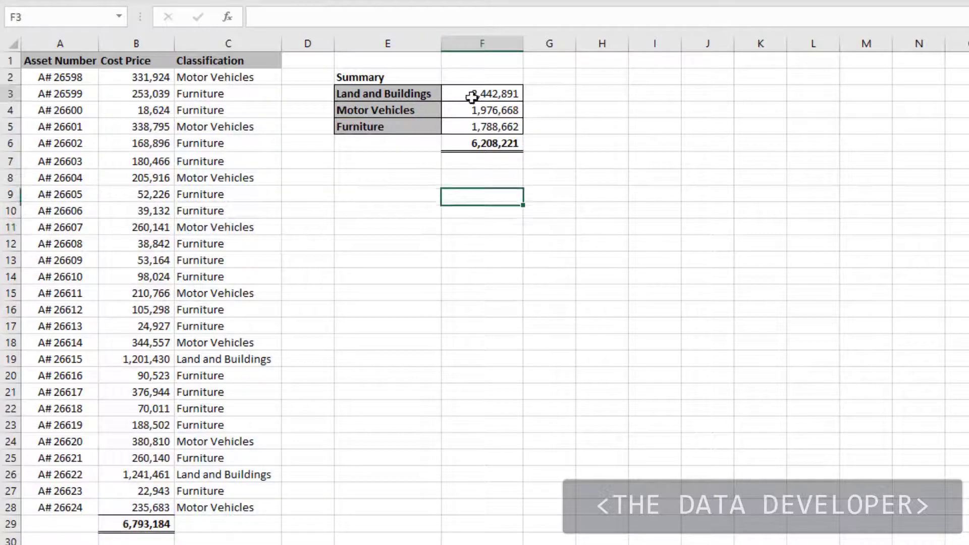
click(228, 18)
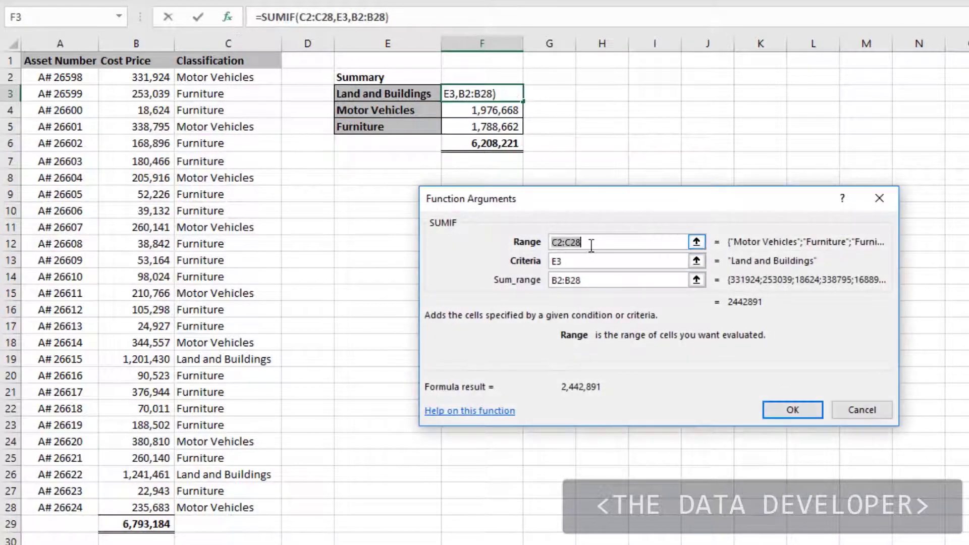
key(F4)
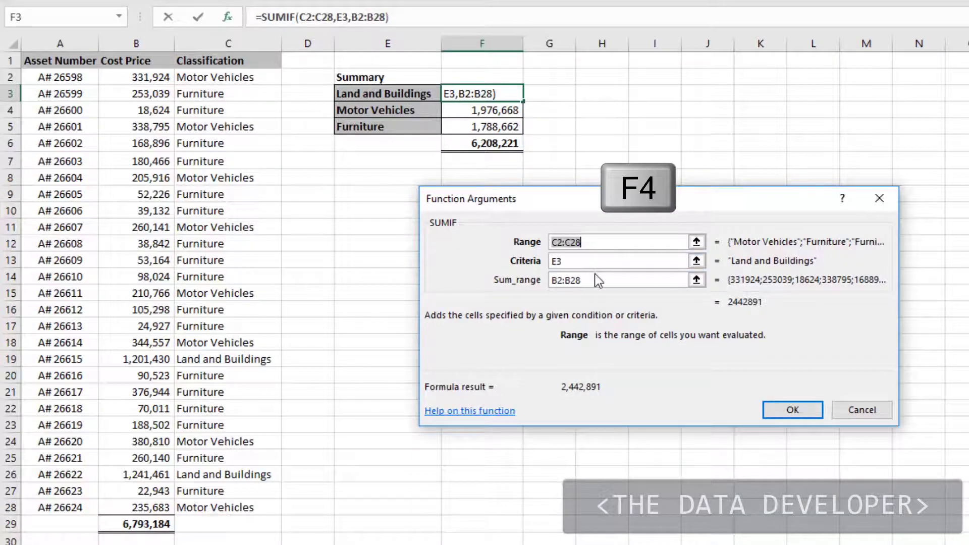
key(F4)
click(561, 283)
double_click(560, 284)
key(F4)
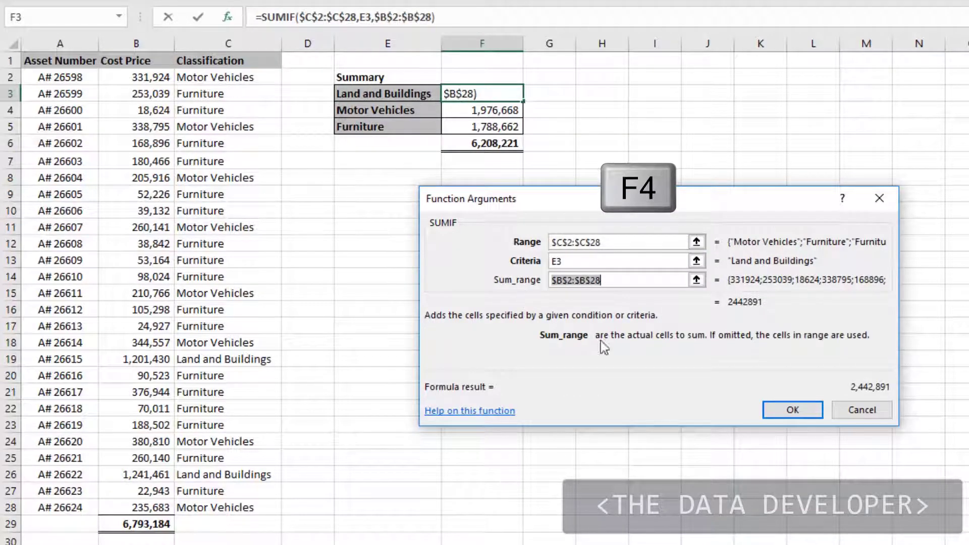
click(790, 411)
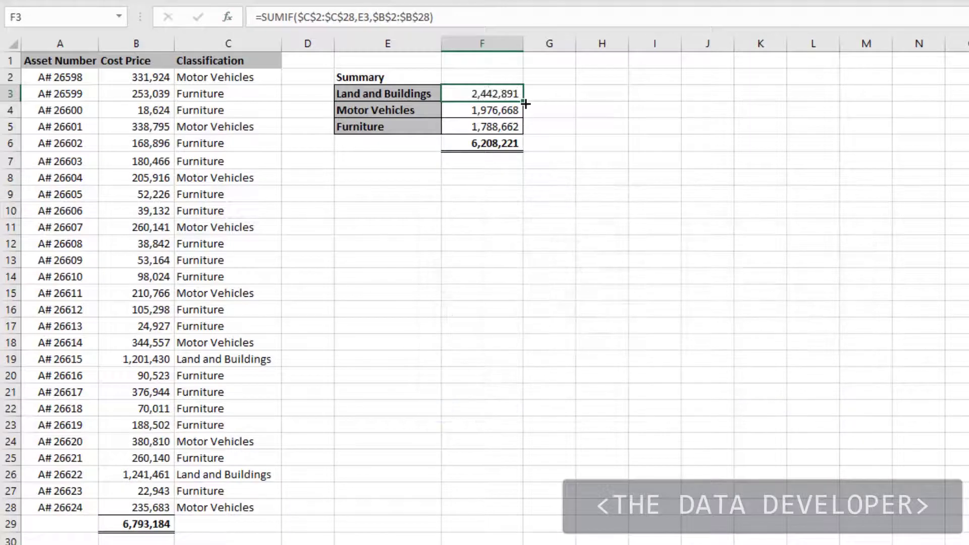
drag(526, 104, 526, 132)
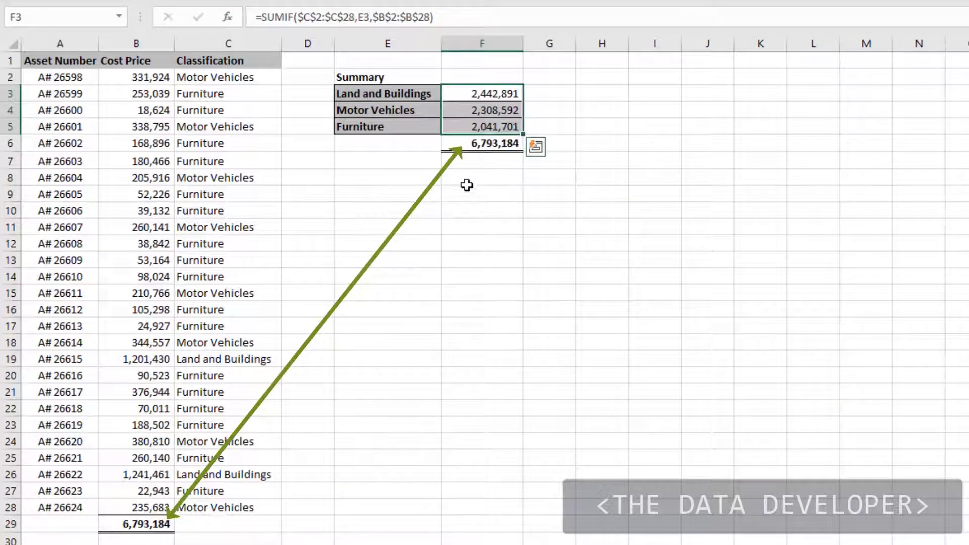
click(520, 211)
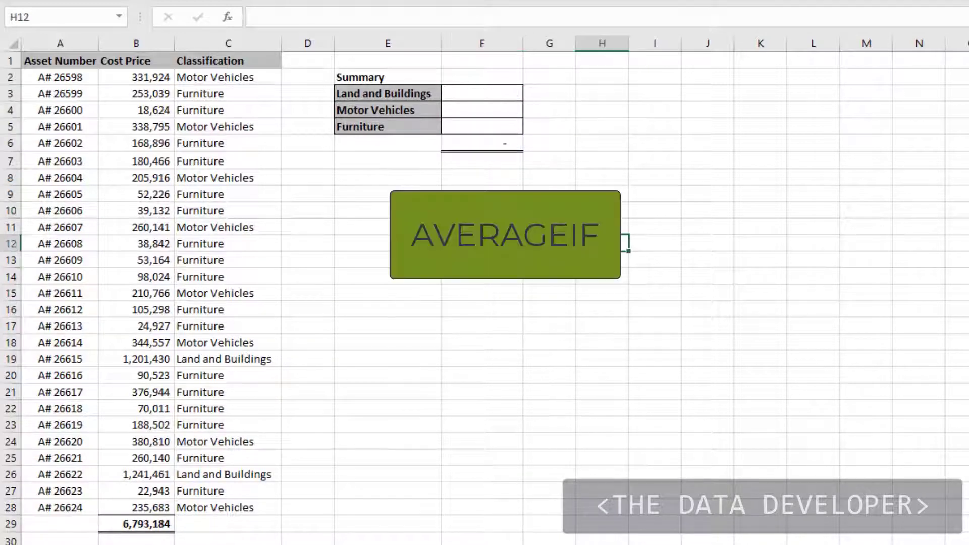
Enter an AVERAGEIF formula in F3 with range C2:C28, criteria E3 and average range B2:B28
click(497, 93)
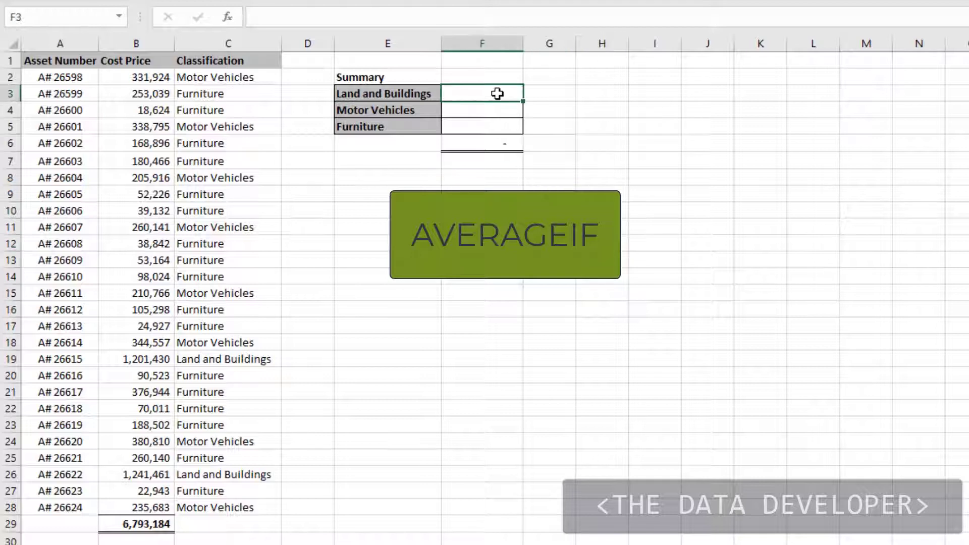
text(=av)
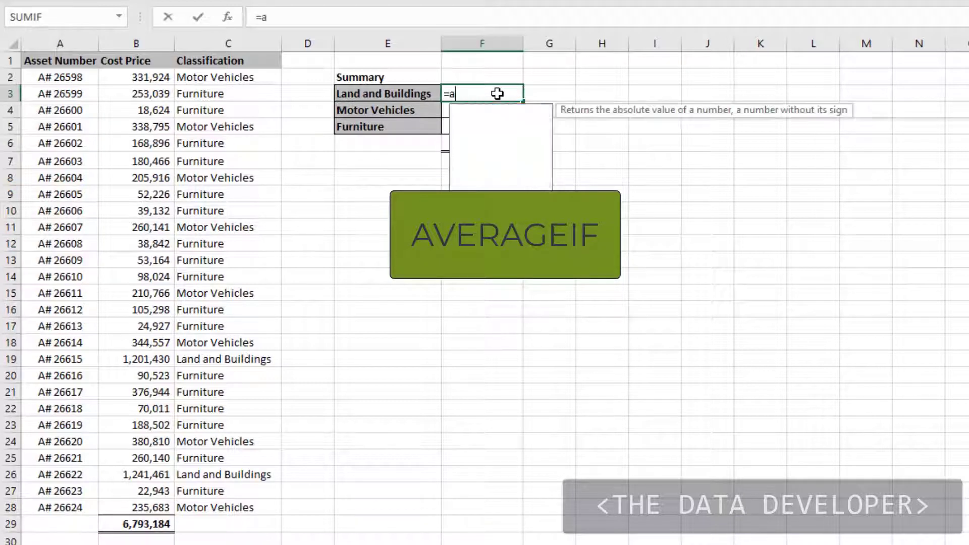
key(Down)
key(Down)
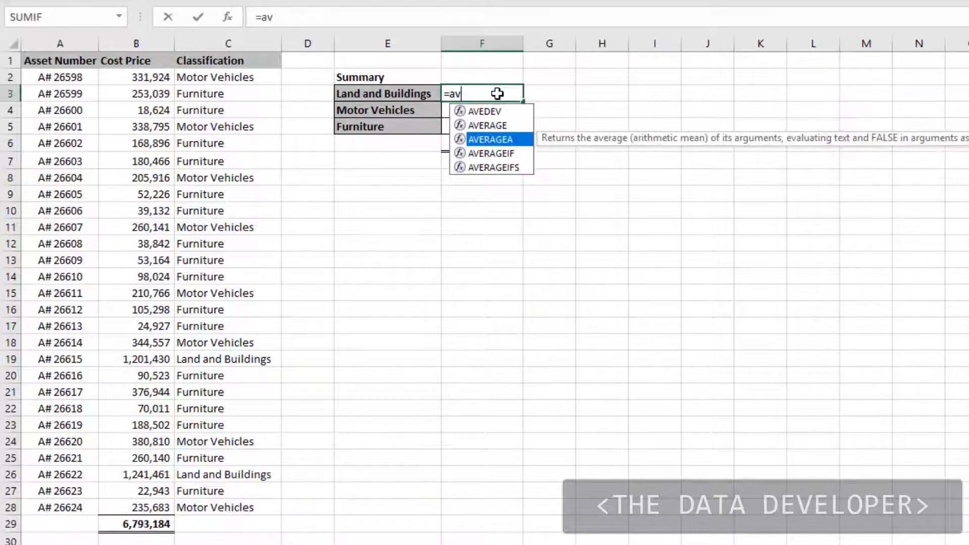
key(Down)
key(Tab)
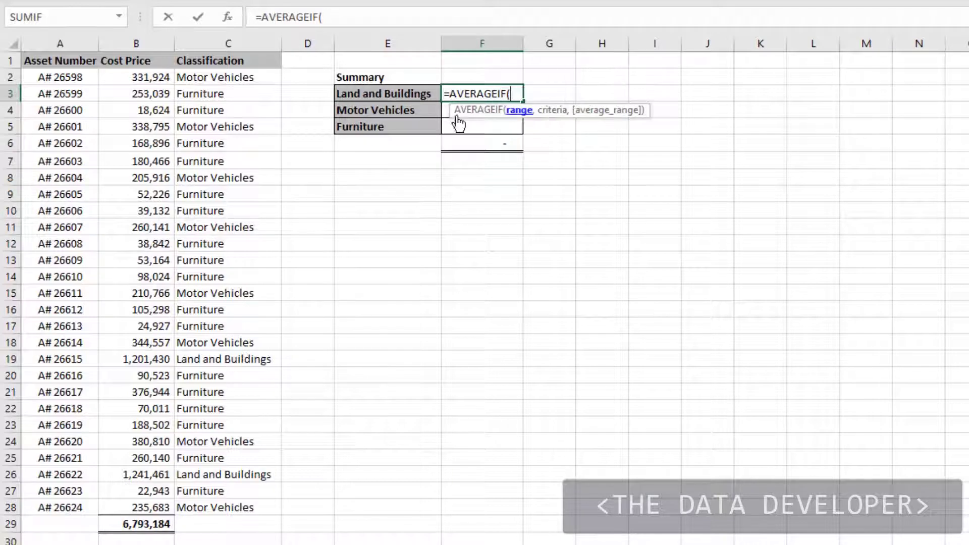
drag(237, 78, 234, 494)
text(,)
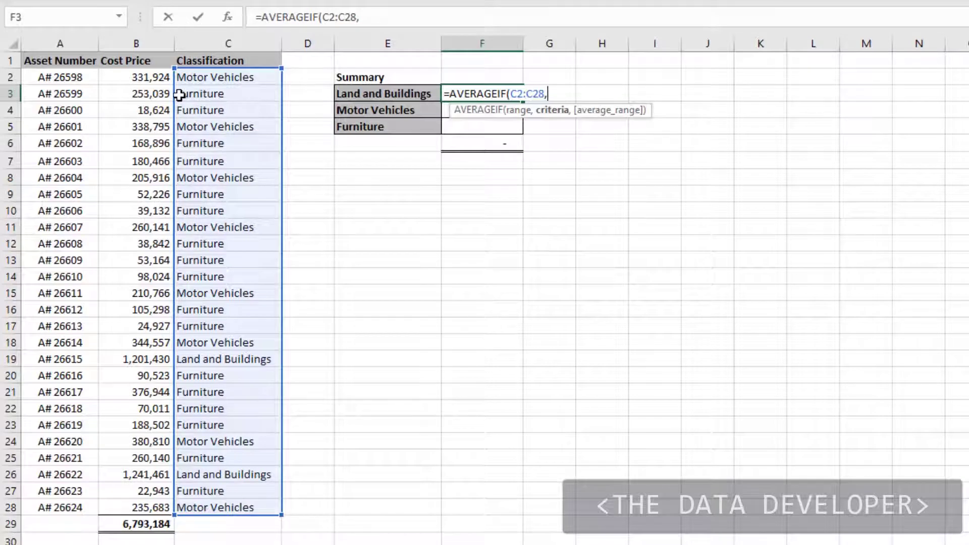
click(374, 94)
text(,)
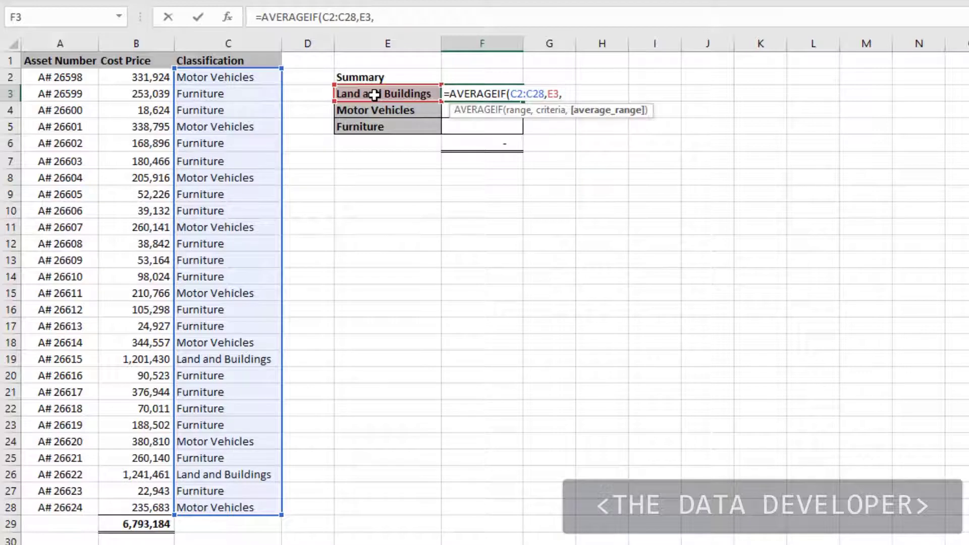
drag(151, 76, 144, 494)
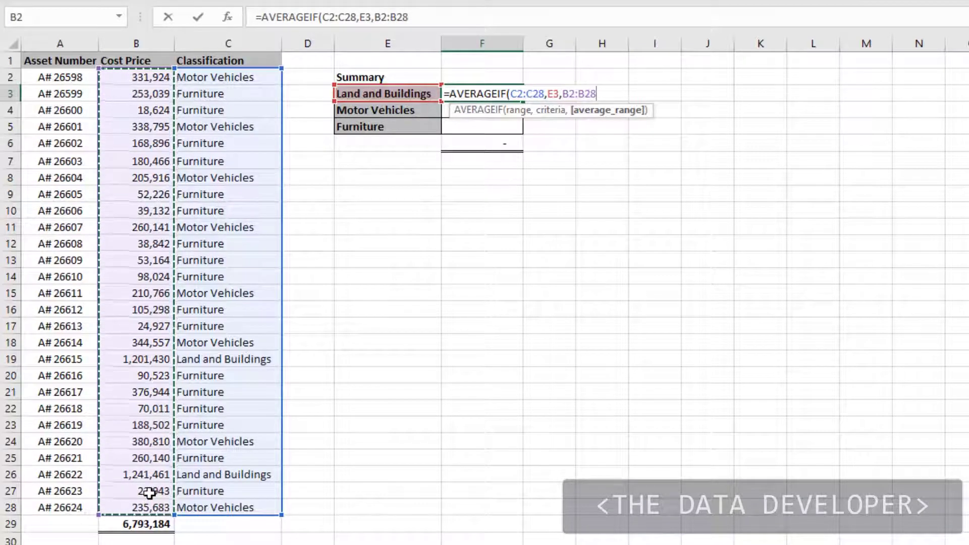
key(Return)
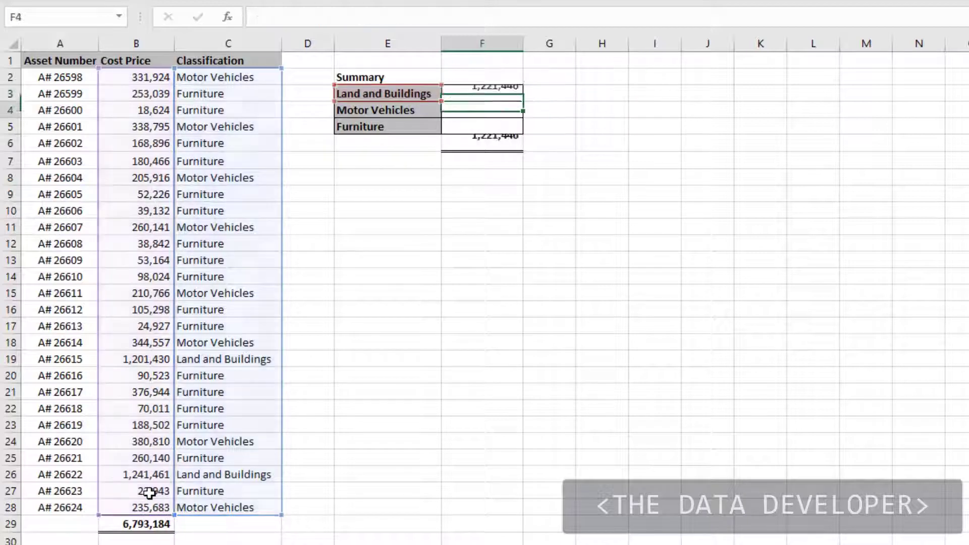
Copy the AVERAGEIF formula from F3 down to the Motor Vehicles and Furniture rows
click(472, 92)
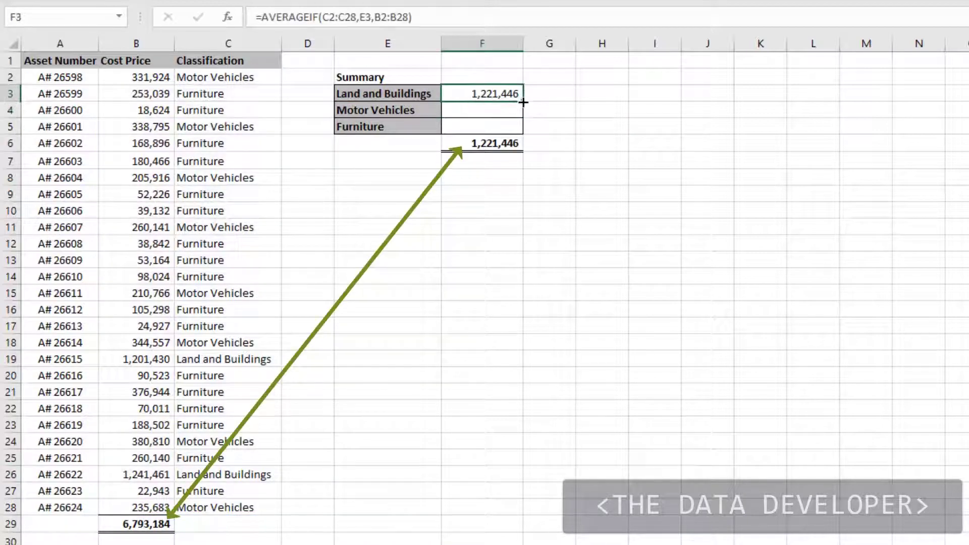
drag(524, 102, 524, 132)
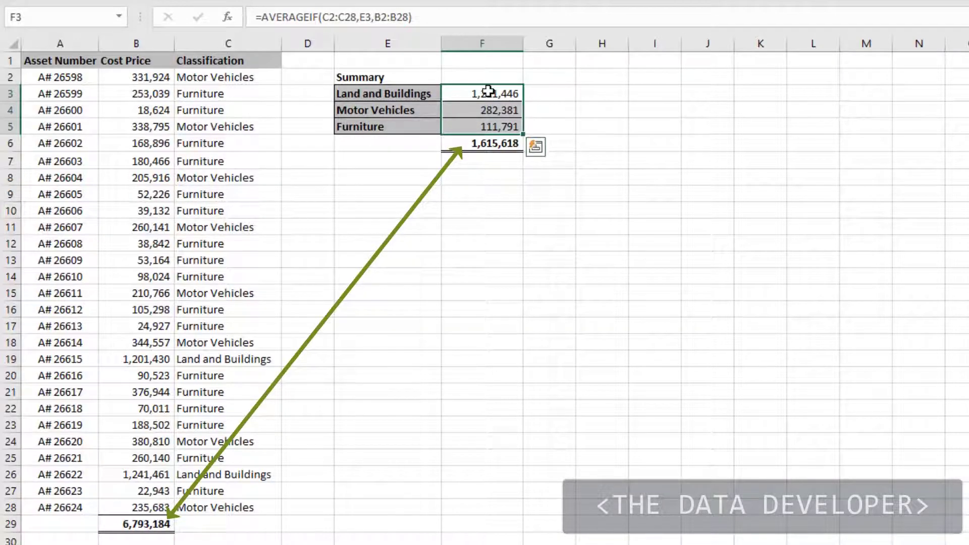
Make F3's AVERAGEIF ranges absolute as $C$2:$C$28 and $B$2:$B$28, keeping criteria E3 relative, and copy the formula down to F5
click(487, 92)
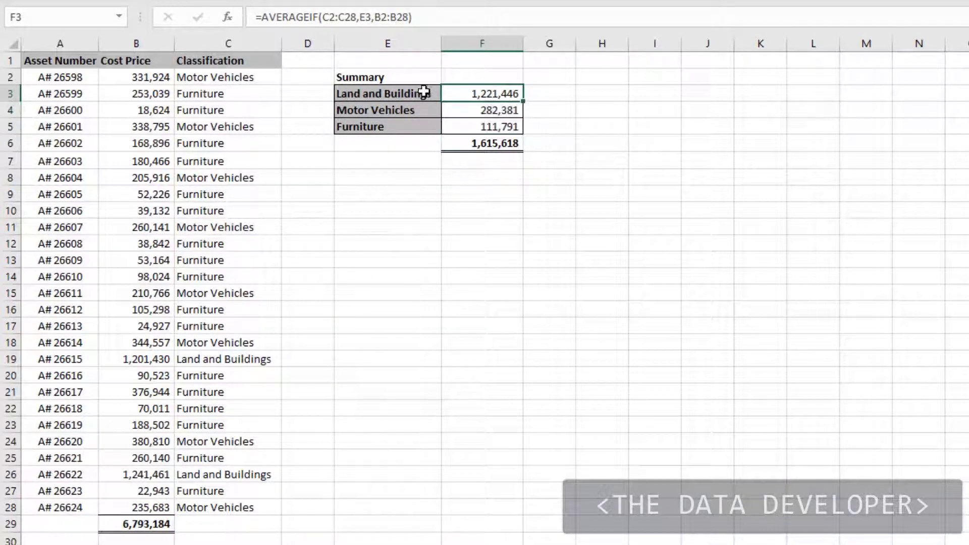
click(227, 17)
key(F4)
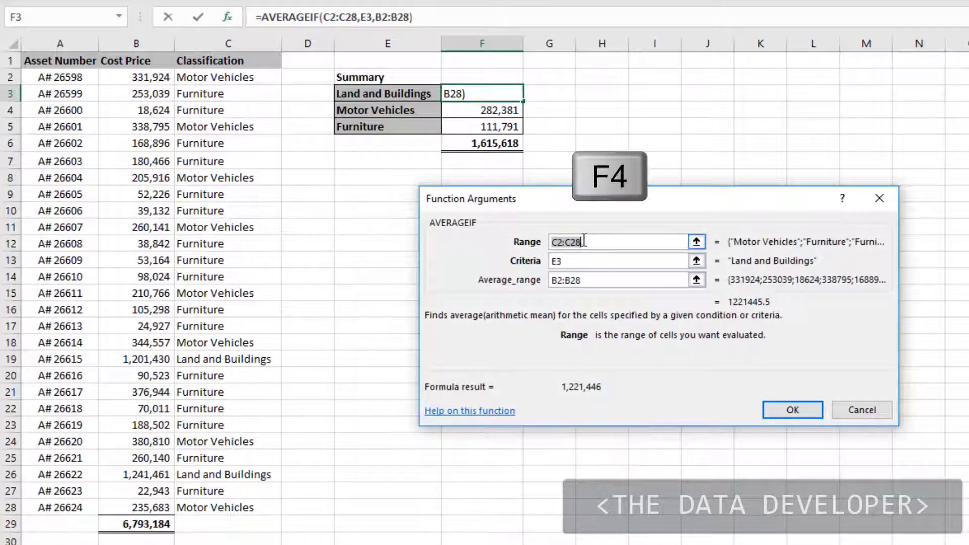
click(588, 279)
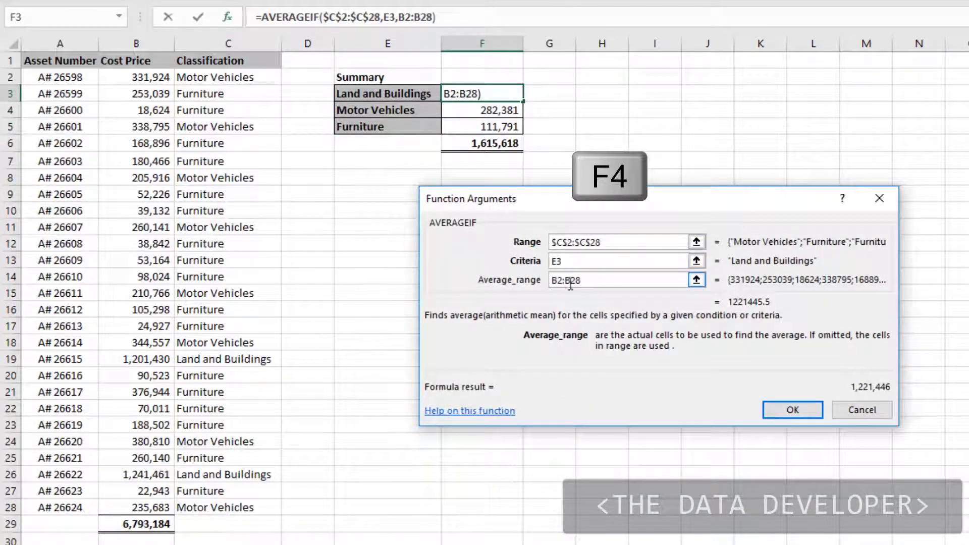
key(F4)
click(795, 409)
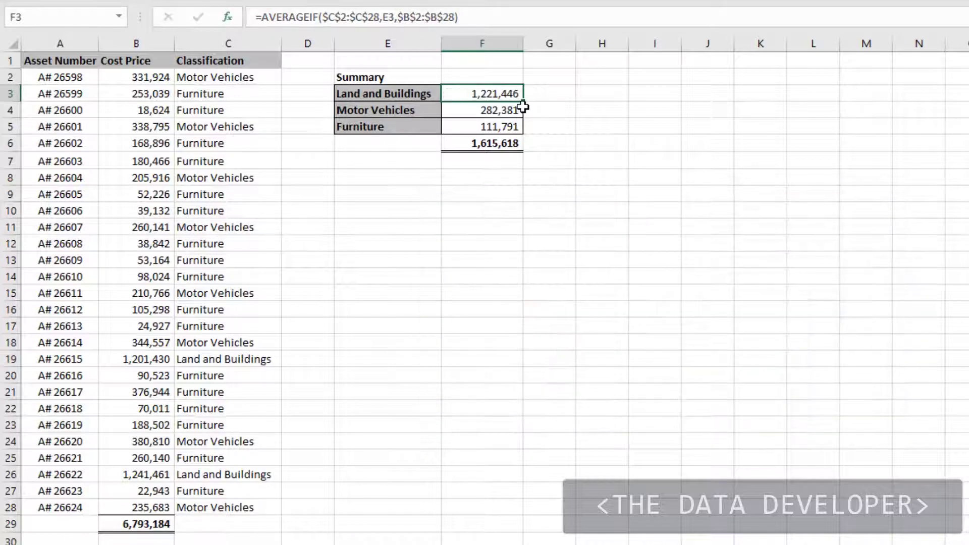
drag(523, 101, 524, 130)
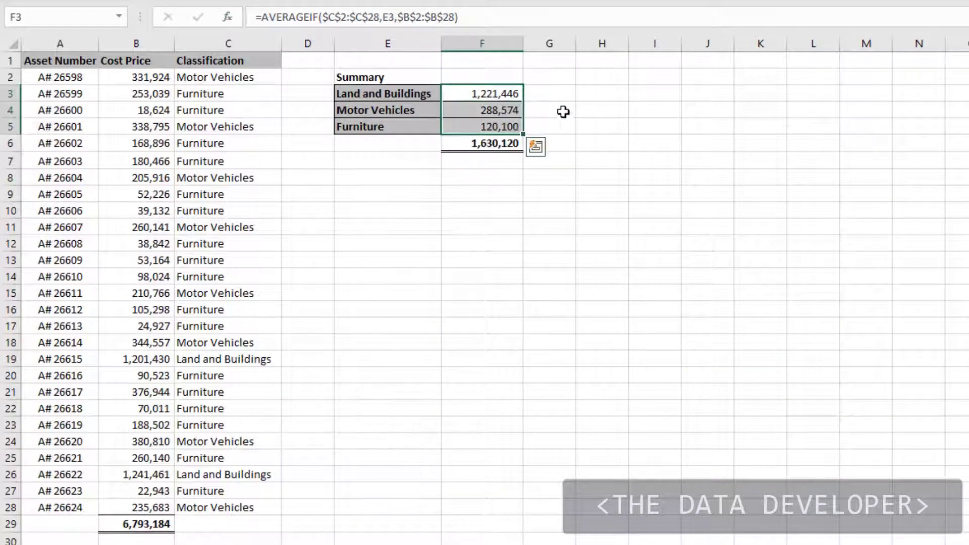
key(Right)
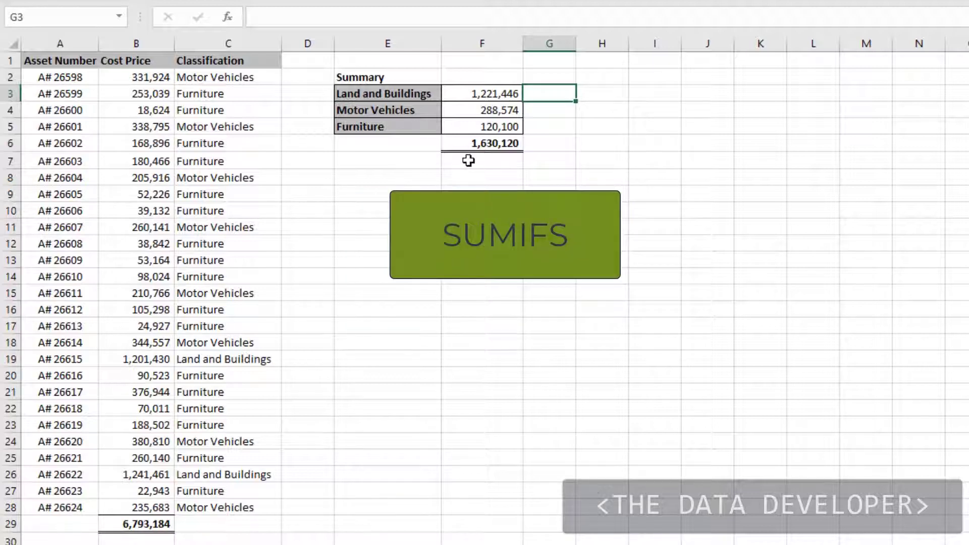
Clear the AVERAGEIF formulas from F3:F5 in the summary table
drag(486, 126, 485, 97)
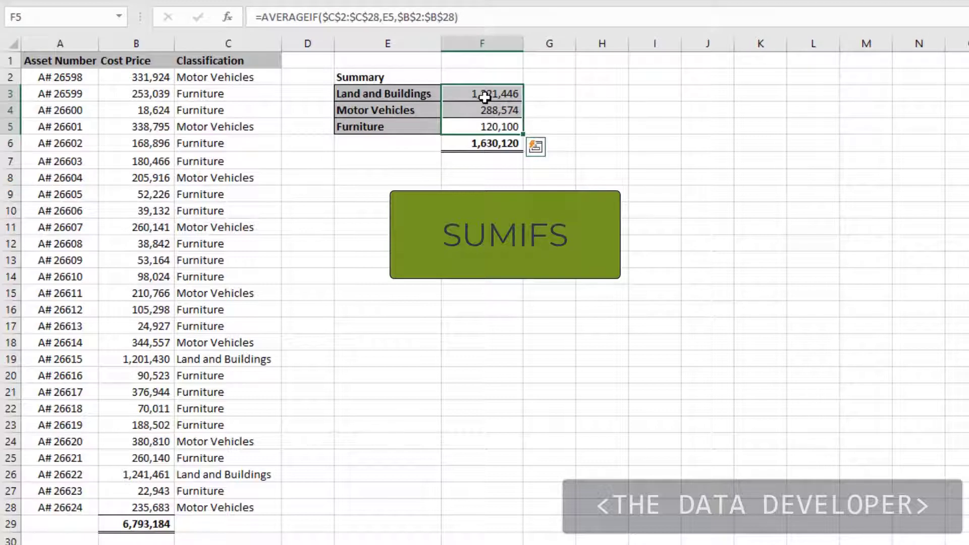
key(Delete)
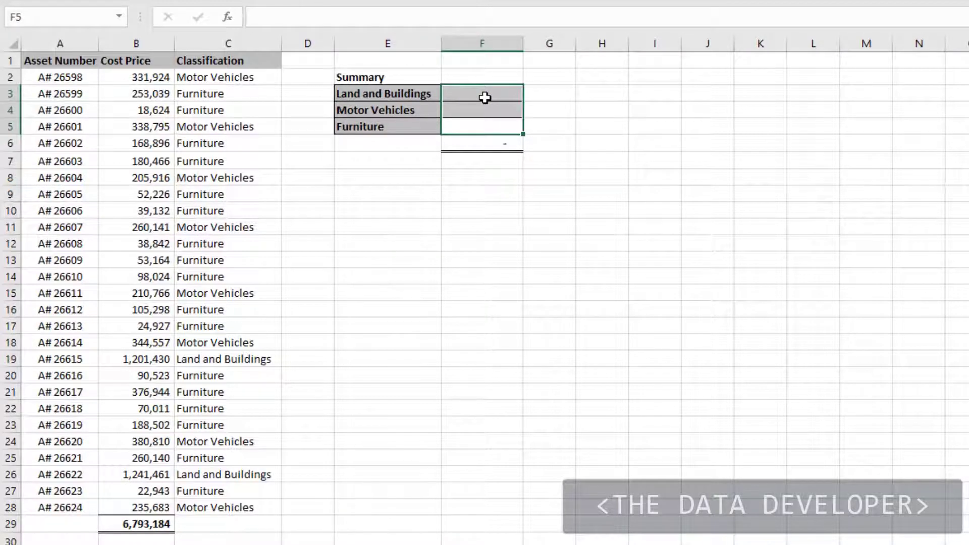
click(585, 161)
Enter a SUMIFS formula in F3 with sum range B2:B28, criteria range C2:C28 and criteria E3
click(480, 96)
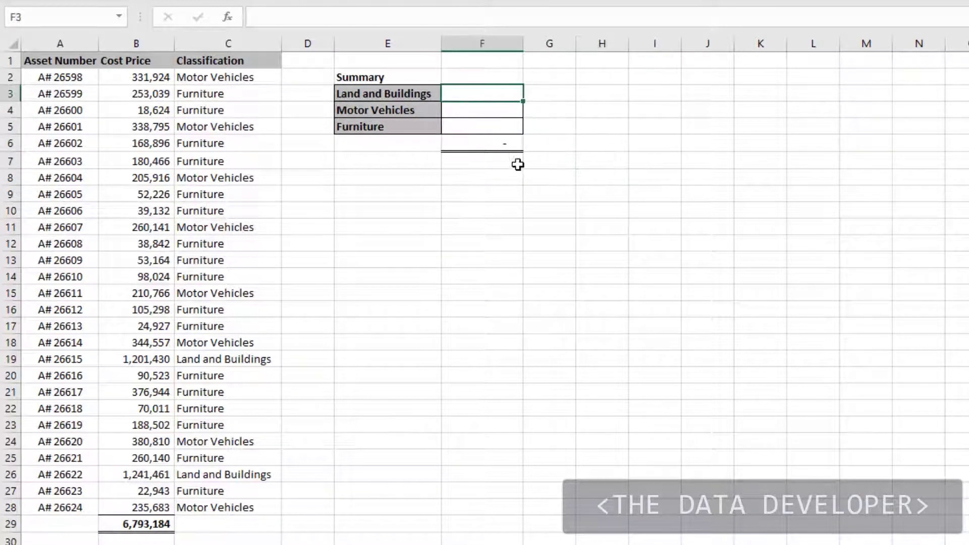
text(=)
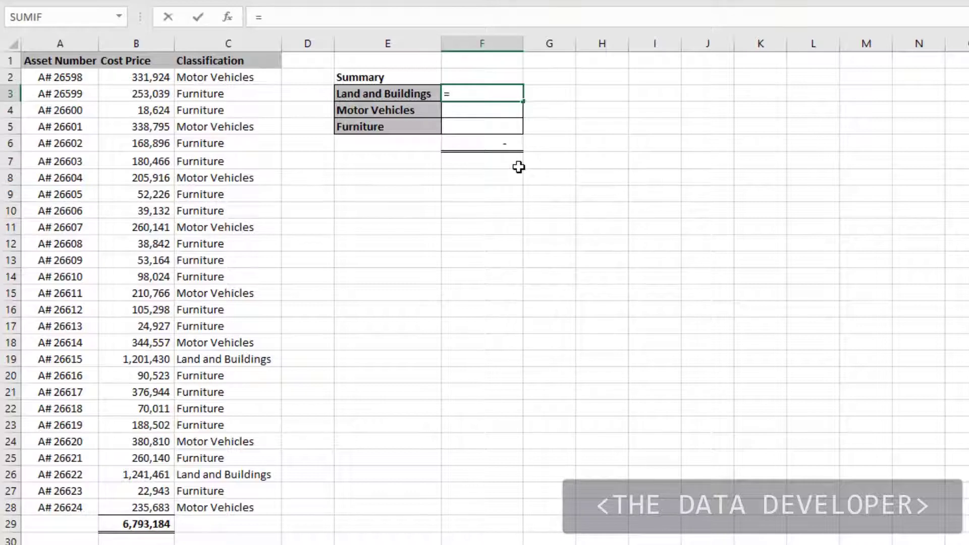
text(sum)
key(Down)
key(Down)
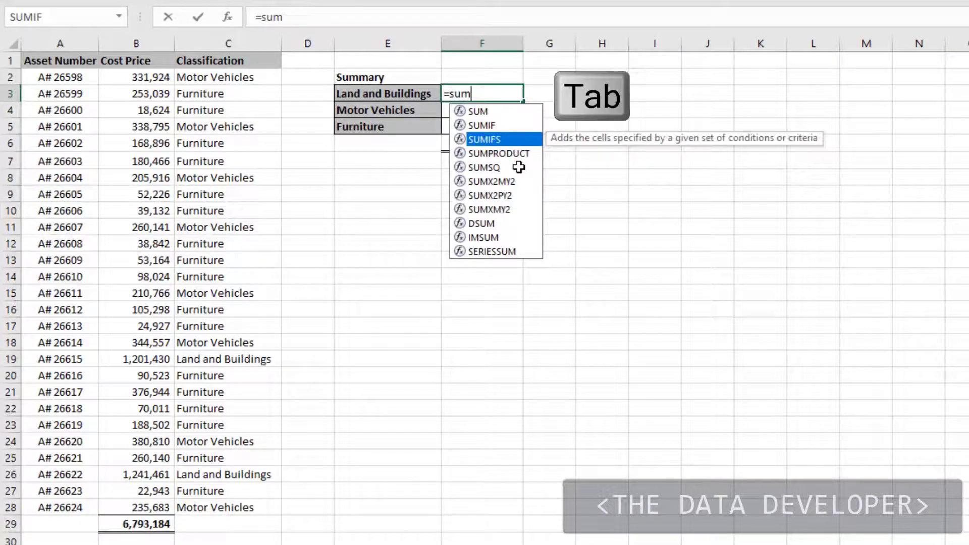
key(Tab)
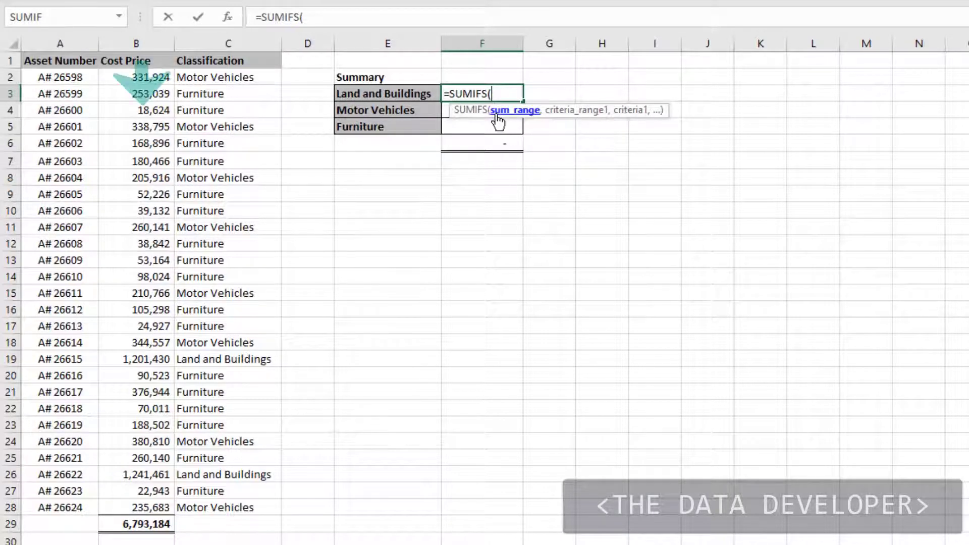
drag(129, 76, 151, 508)
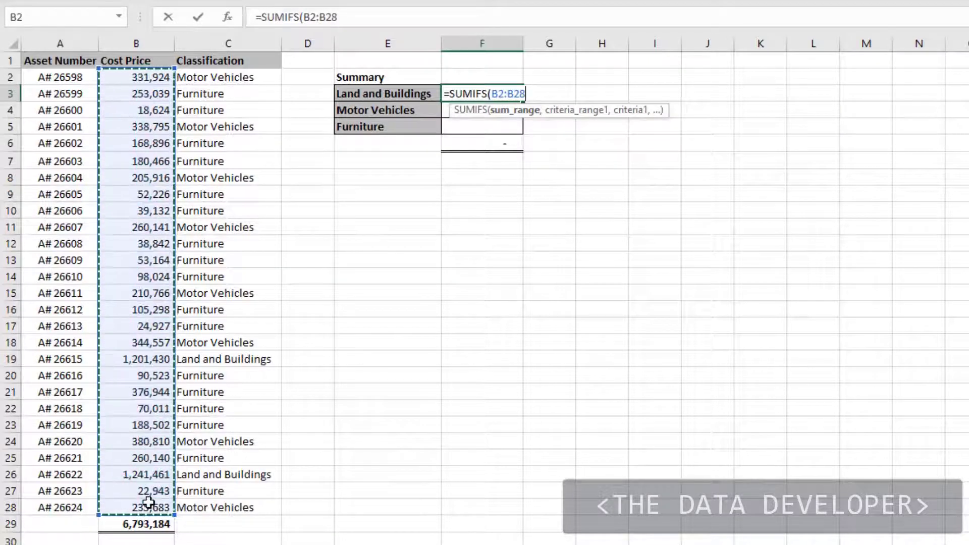
text(,)
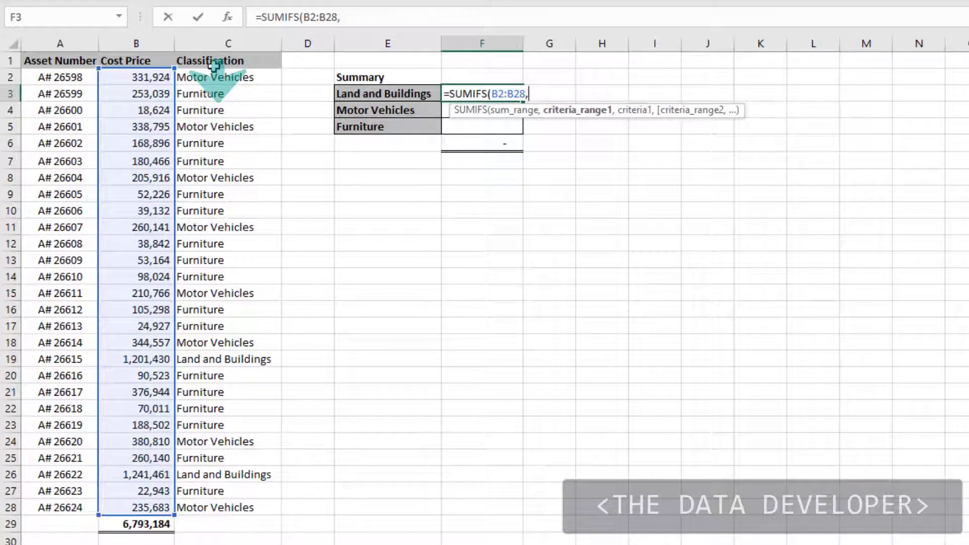
mouse_move(214, 77)
mouse_down()
mouse_move(211, 241)
mouse_move(251, 508)
mouse_up()
text(,)
click(358, 94)
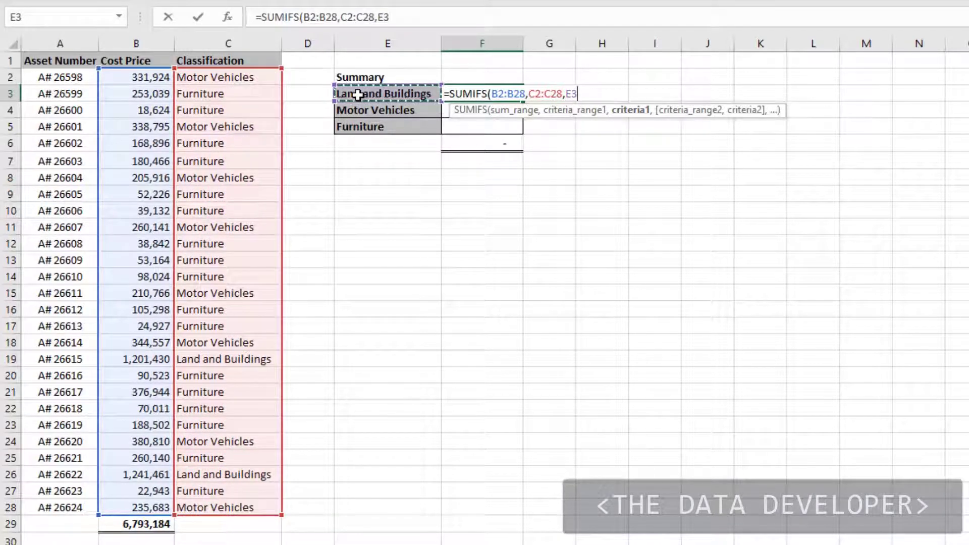
text())
key(Return)
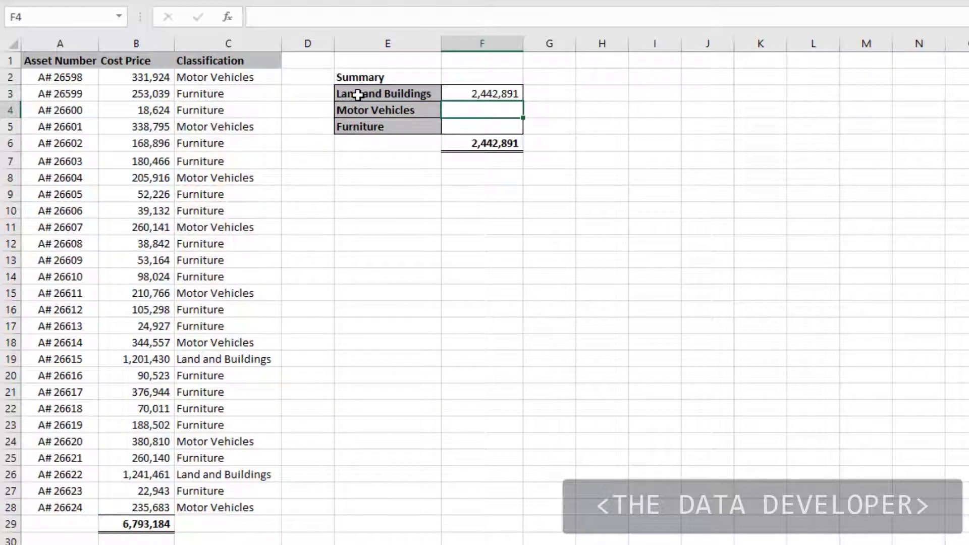
Enter a SUMIFS formula in F4 with sum range B2:B28, criteria range C2:C28 and criteria E4
text(=su)
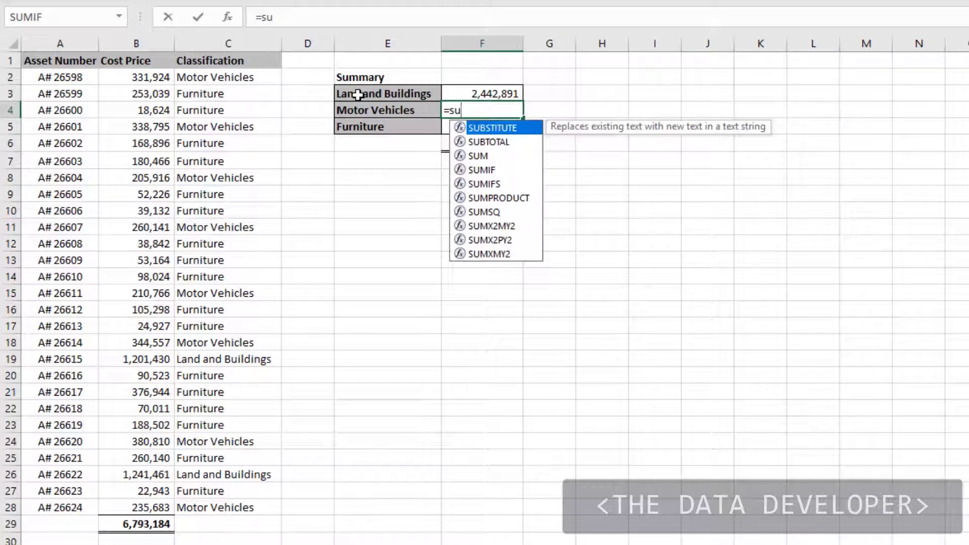
text(m)
key(Down)
key(Down)
key(Tab)
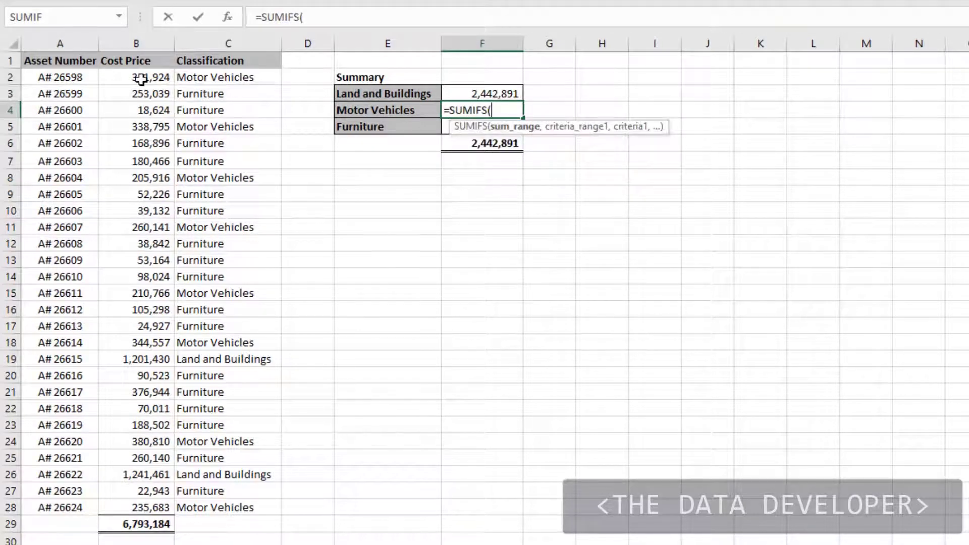
drag(142, 80, 137, 509)
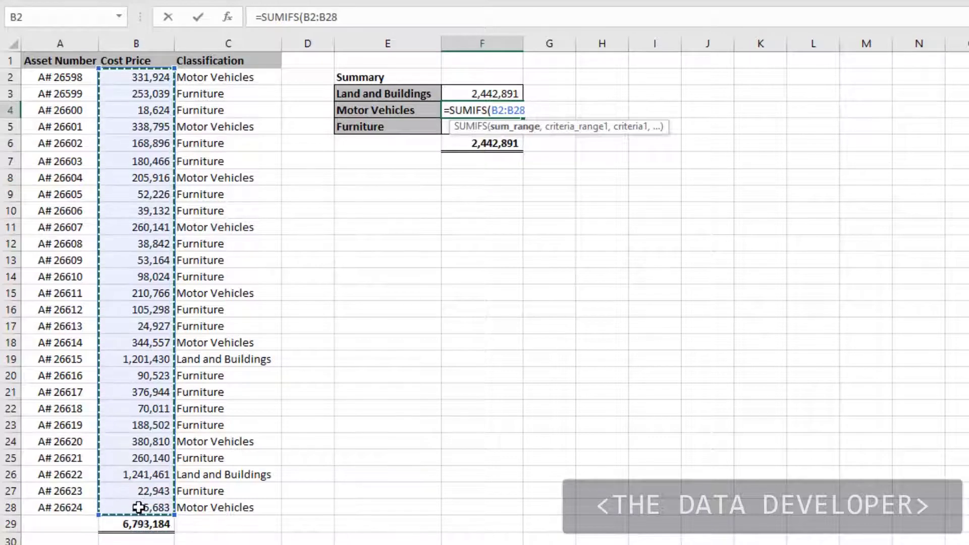
text(,)
drag(201, 76, 234, 500)
text(,)
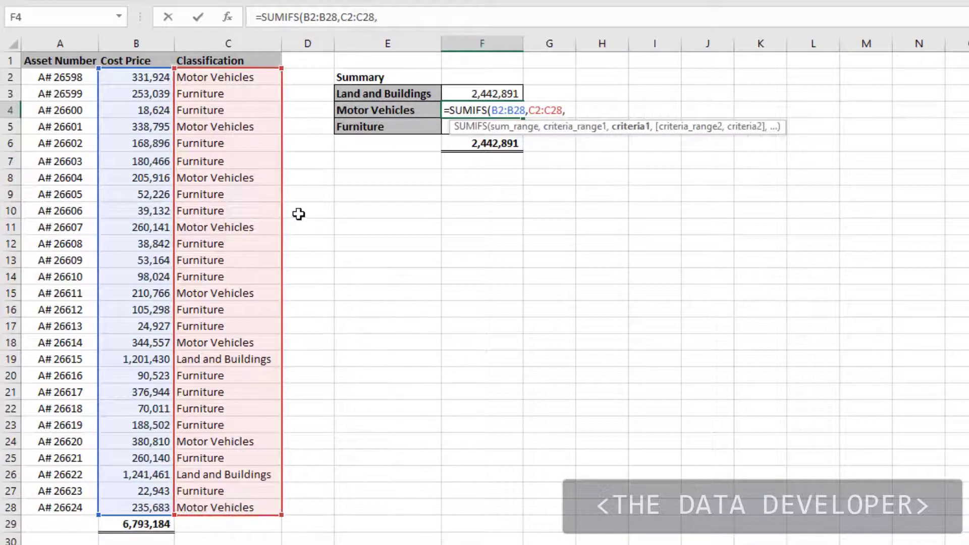
click(371, 109)
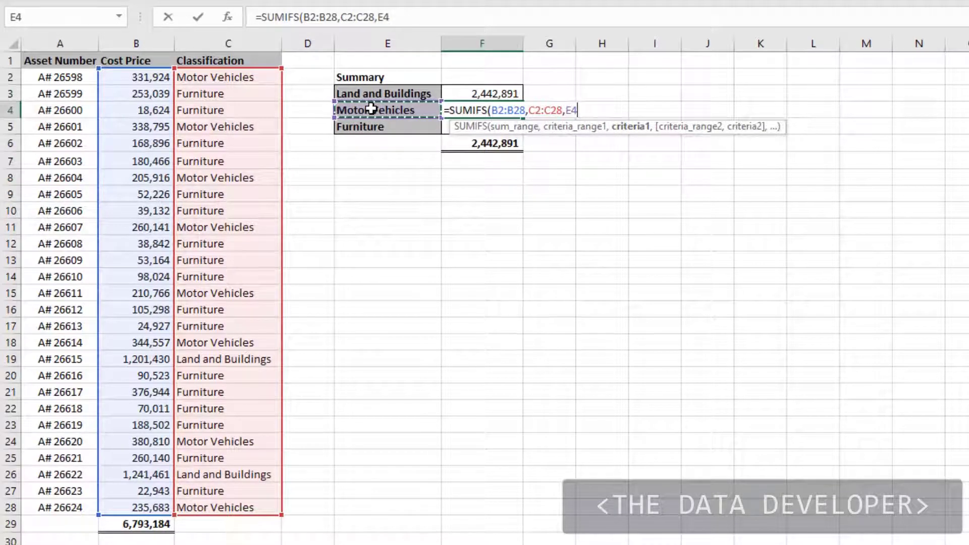
text())
key(Return)
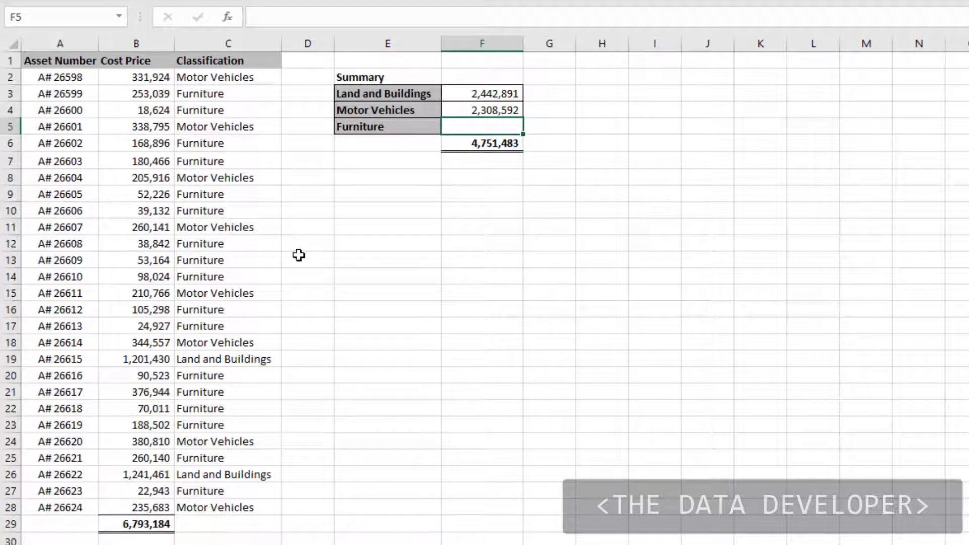
Enter a SUMIFS formula in F5 using the whole columns B:B as sum range and C:C as criteria range, with criteria E5
text(=sum)
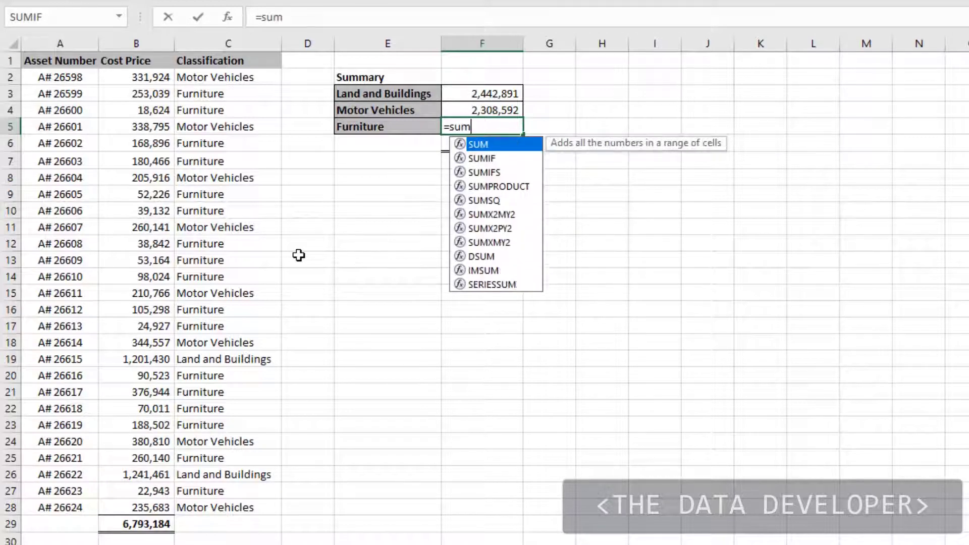
key(Down)
key(Down)
key(Tab)
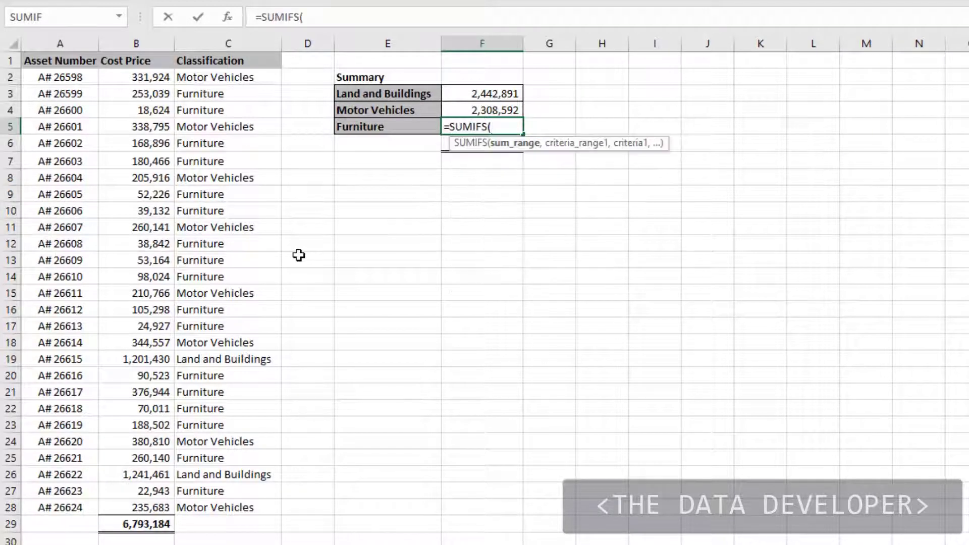
click(132, 39)
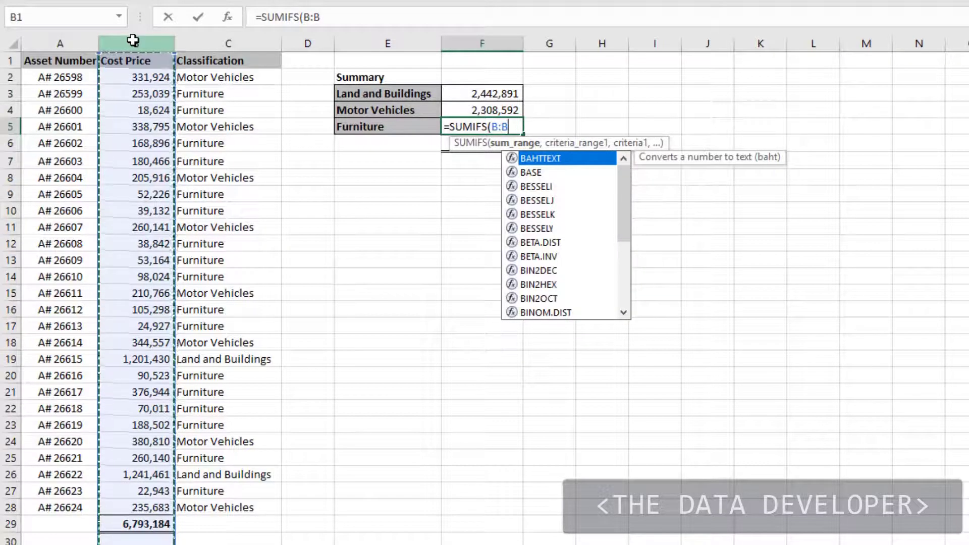
text(,)
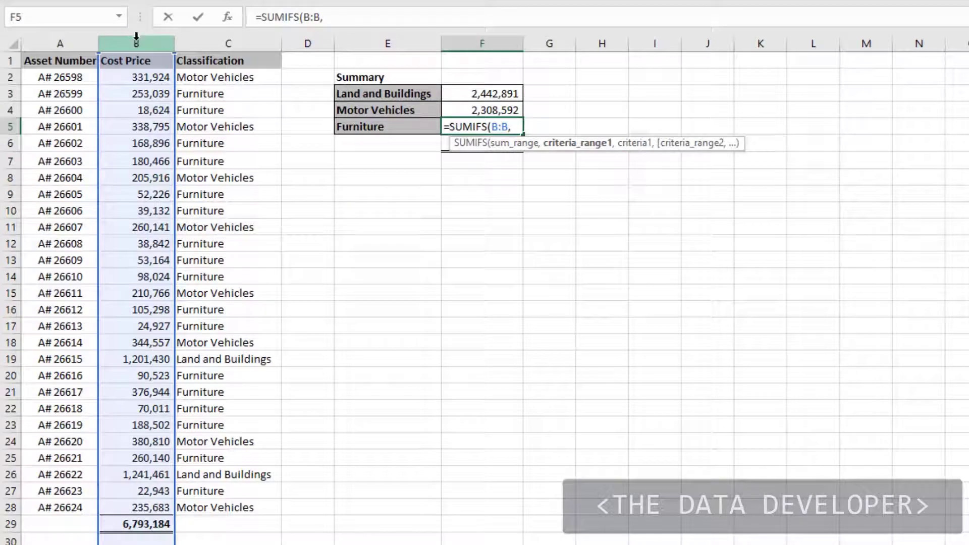
click(211, 40)
text(,)
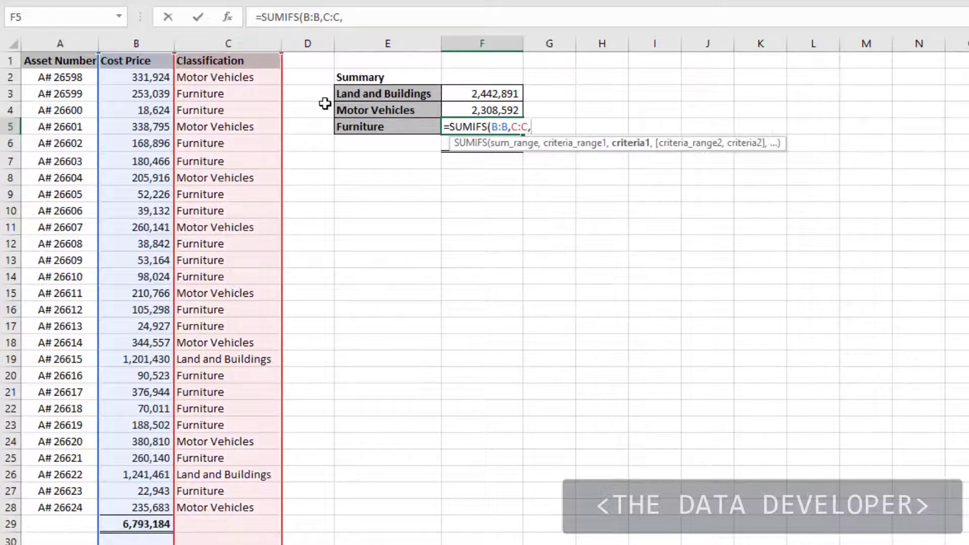
click(388, 127)
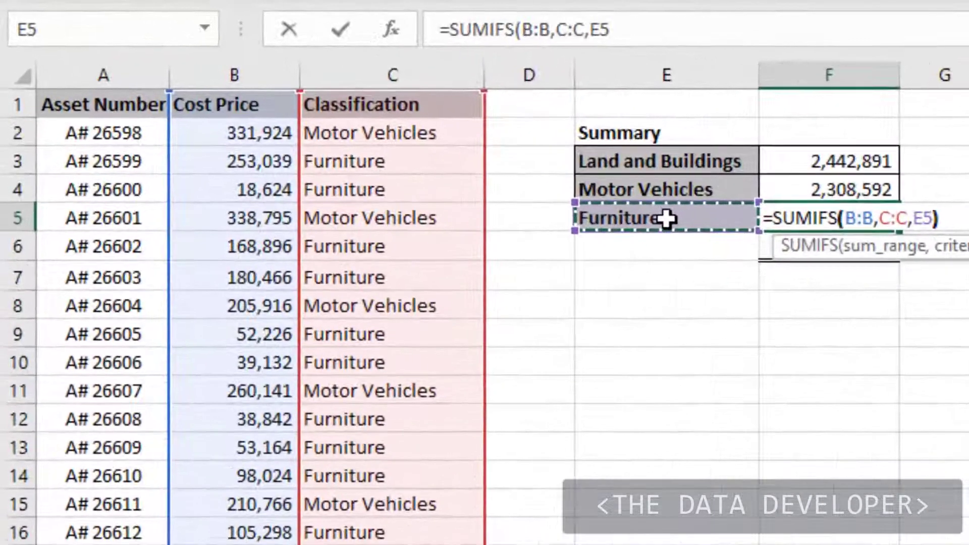
text())
key(Return)
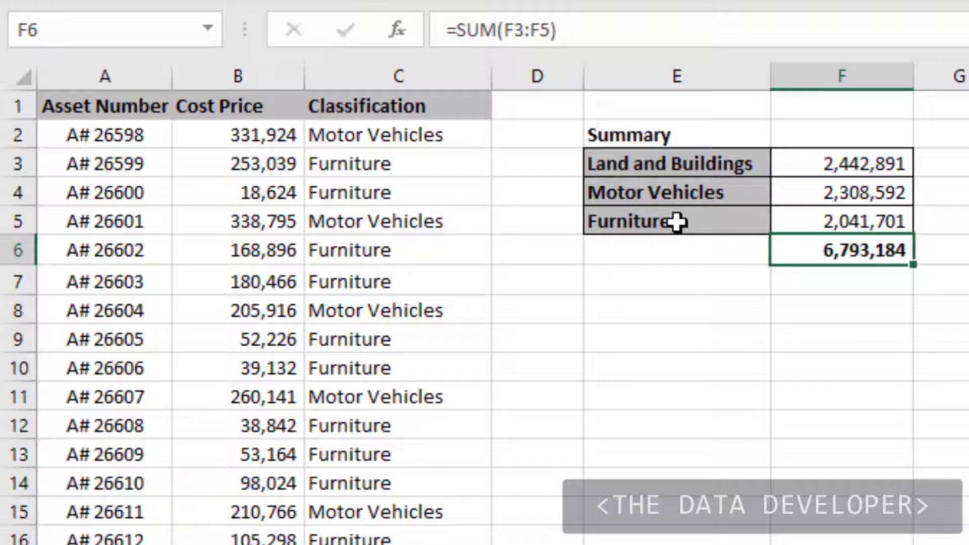
Copy the whole-column SUMIFS formula from the Furniture row in F5 to the Land and Buildings row in F3
click(807, 302)
click(846, 227)
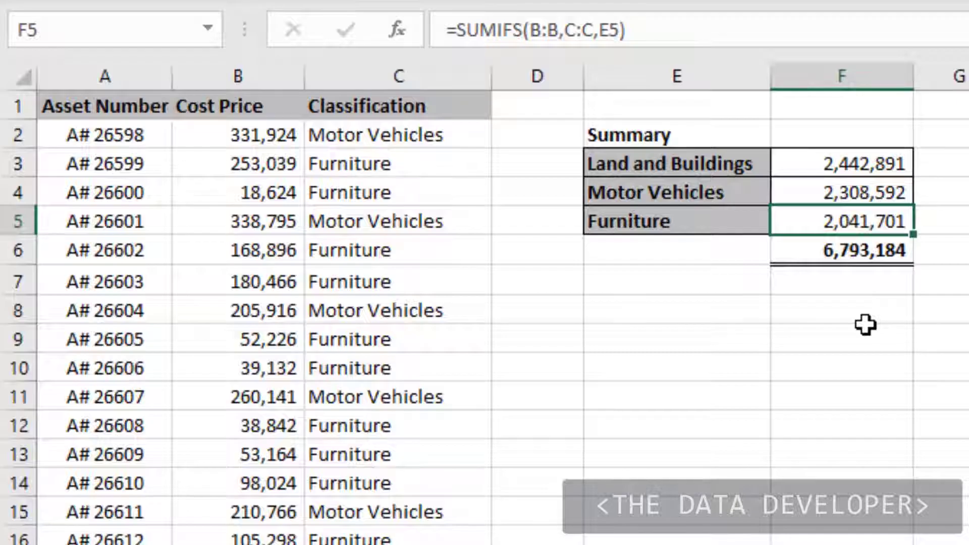
click(865, 324)
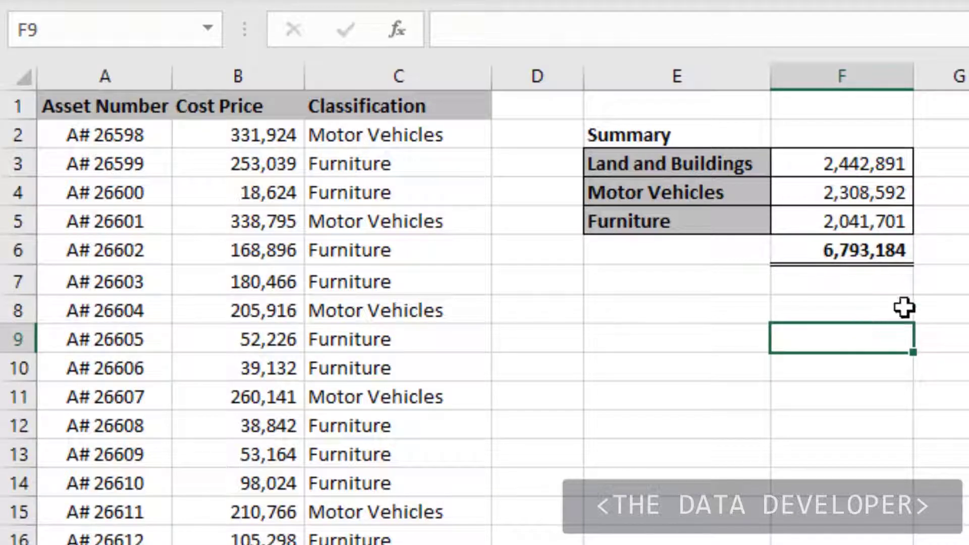
click(881, 218)
key(ctrl+c)
key(Up)
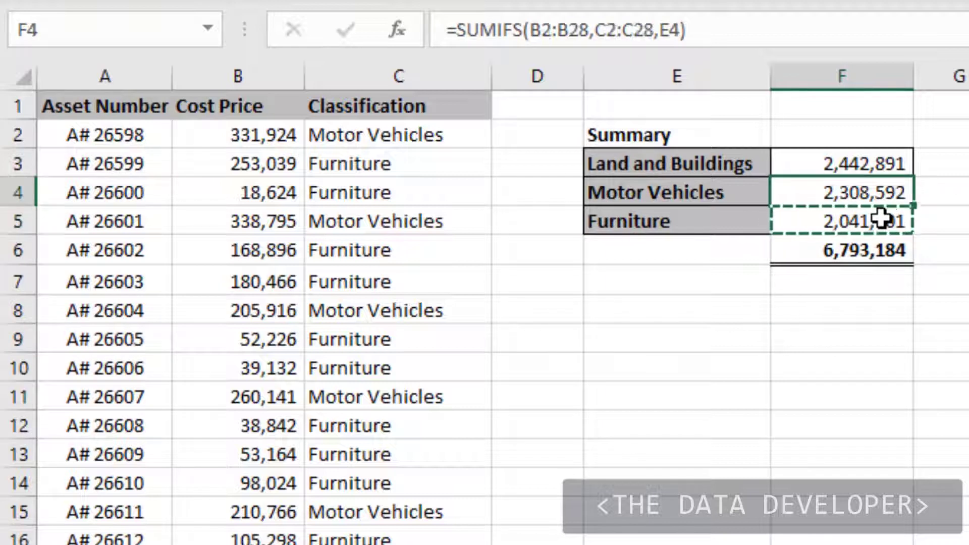
key(Up)
key(ctrl+v)
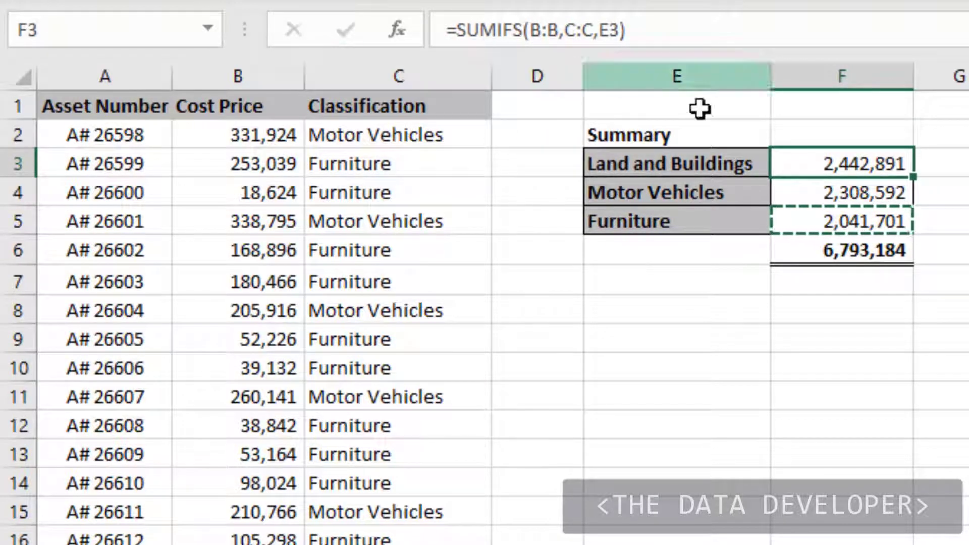
click(961, 161)
key(Escape)
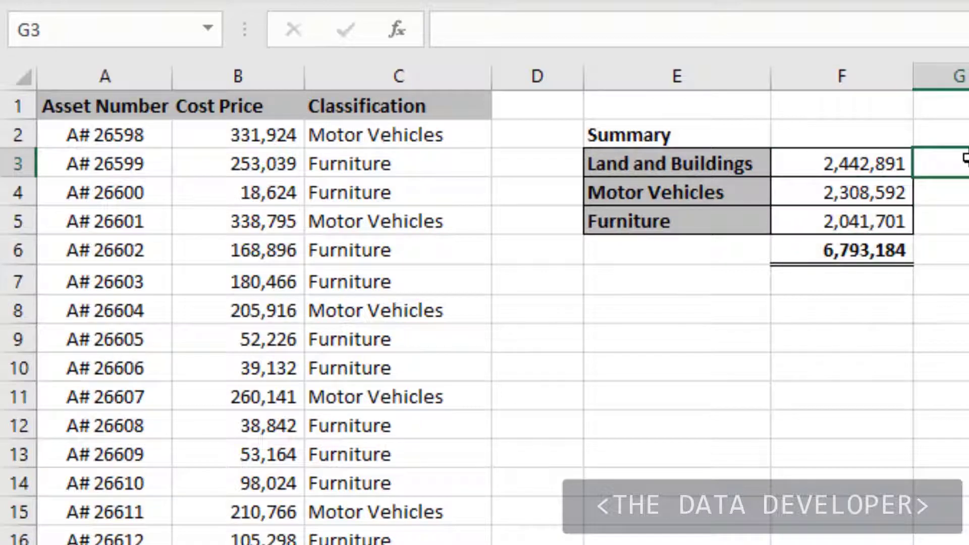
click(883, 164)
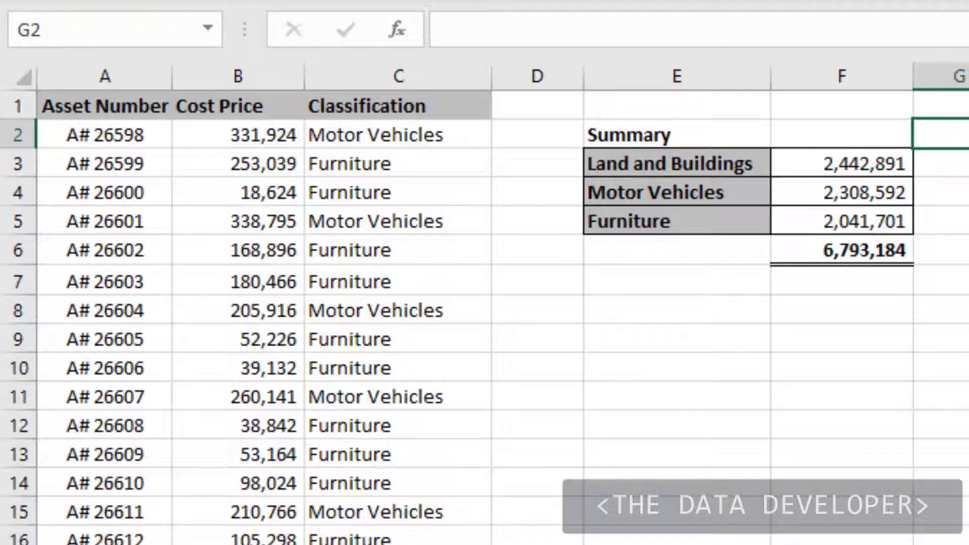
Clear the formulas in F3:F5 and enter an AVERAGEIFS formula in F3 with average range B:B, criteria range C:C and criteria E3
drag(822, 167, 820, 217)
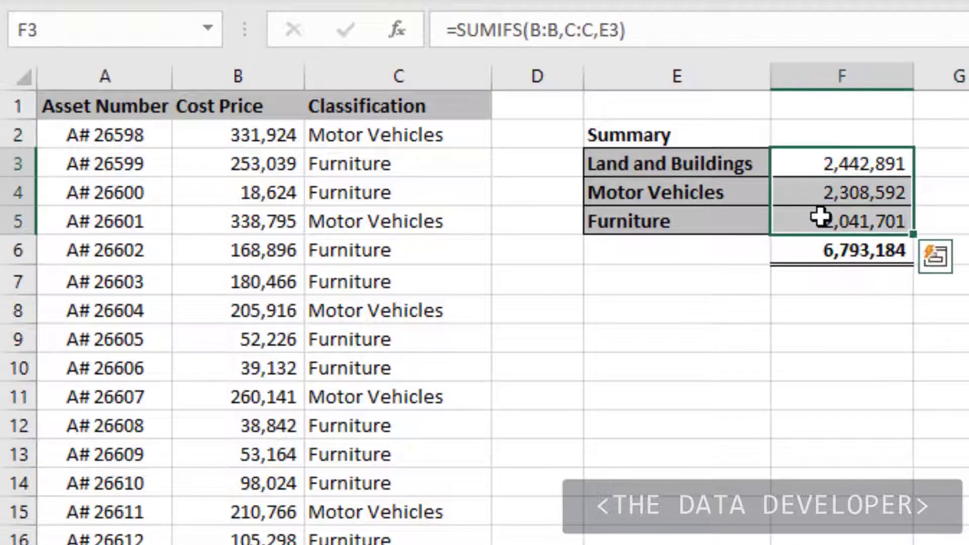
key(Delete)
click(795, 167)
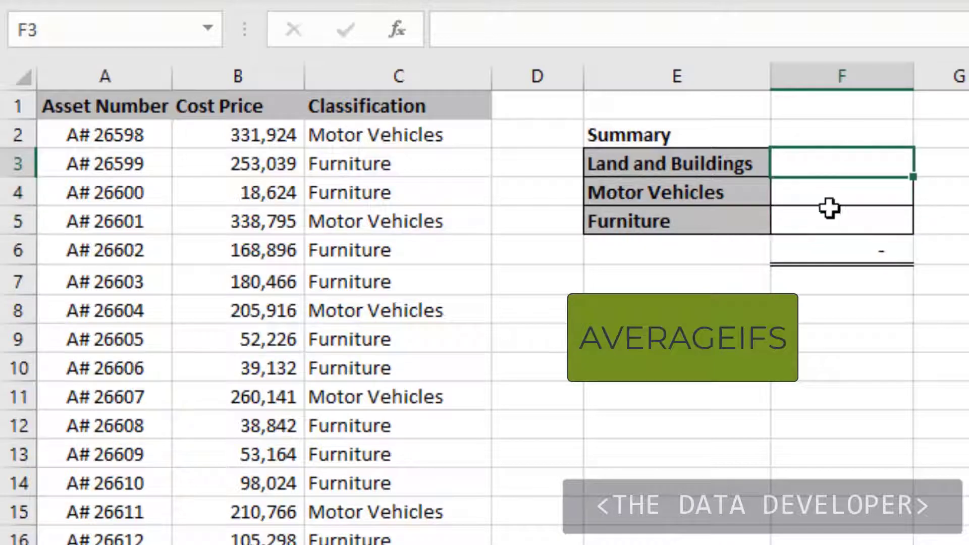
text(=ave)
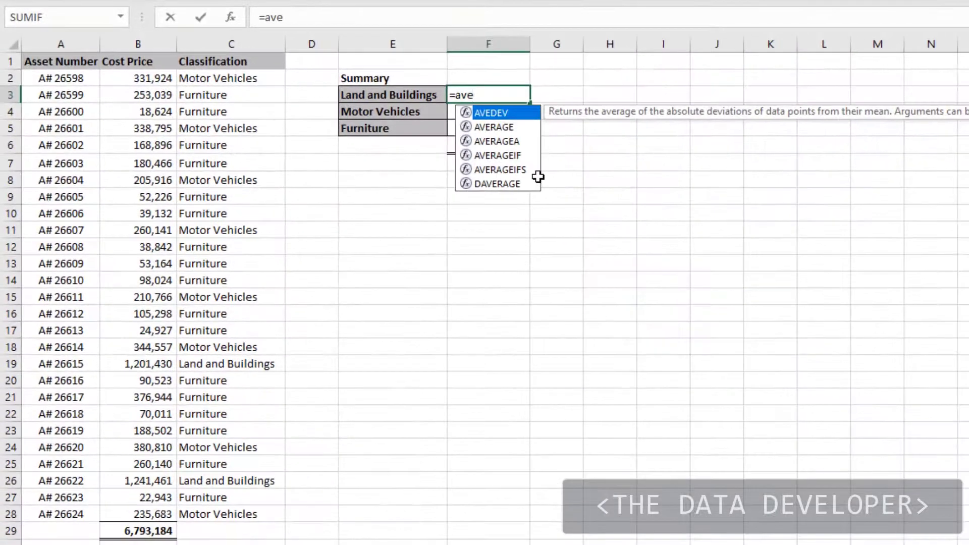
key(Down)
key(Down)
key(Down)
key(Down)
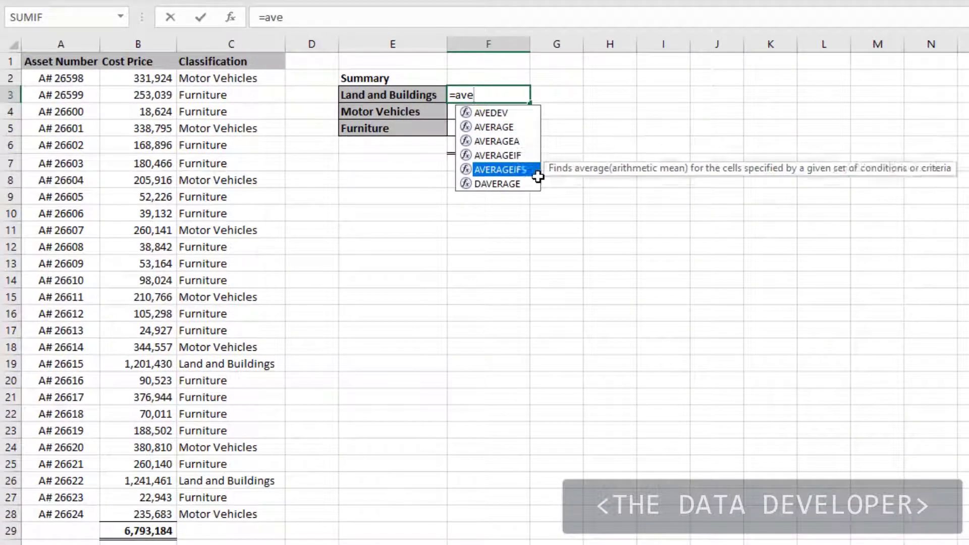
key(Tab)
click(134, 44)
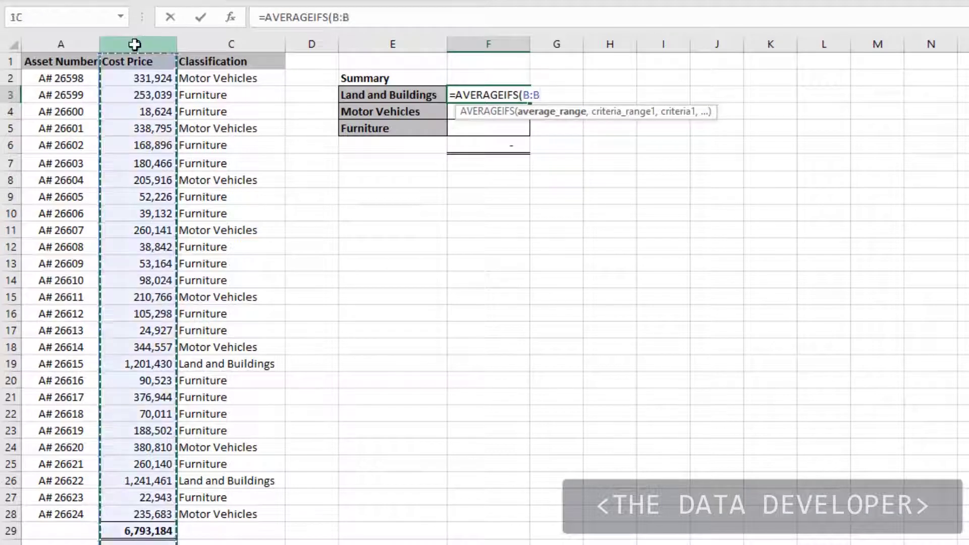
text(,)
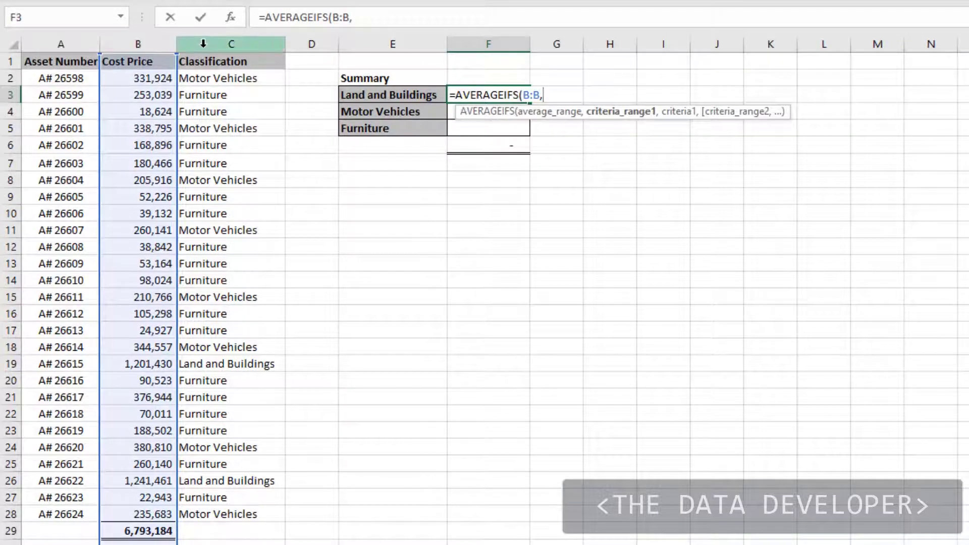
click(203, 44)
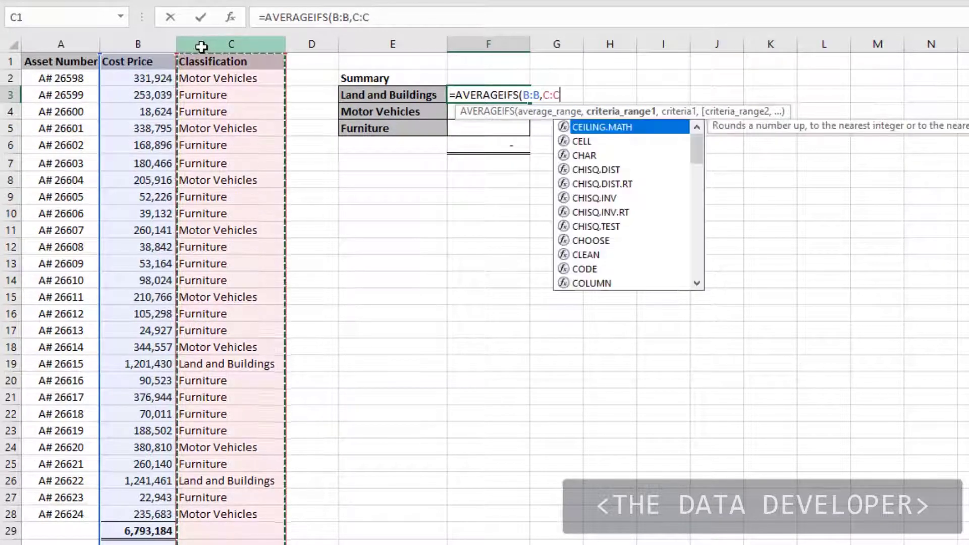
text(,)
click(356, 90)
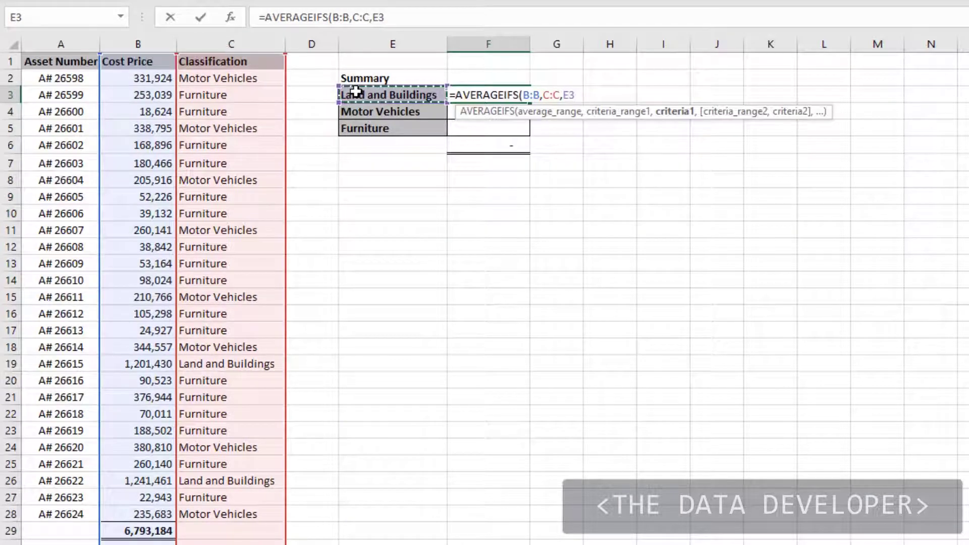
key(Return)
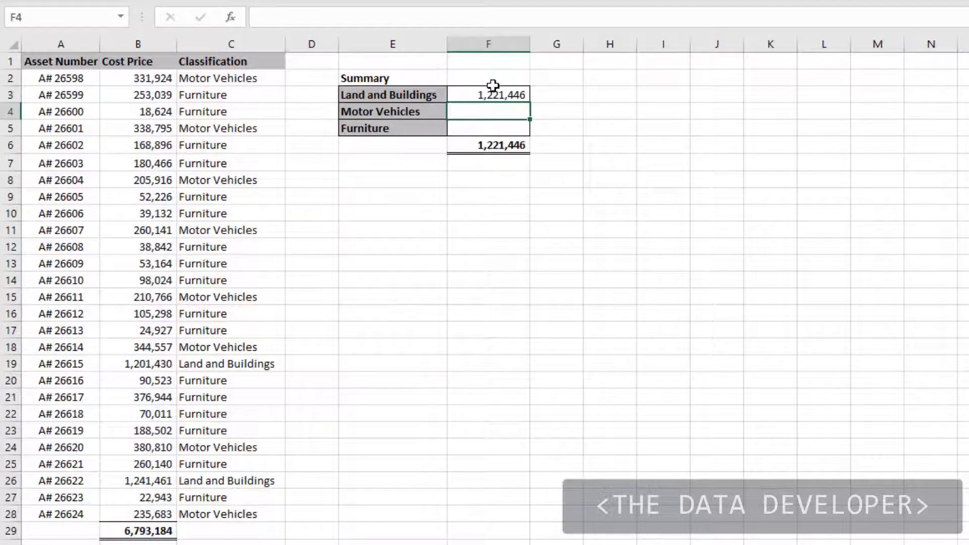
Fill the AVERAGEIFS formula from F3 down to the Motor Vehicles and Furniture rows, F4:F5
click(497, 91)
drag(532, 102, 532, 133)
click(558, 80)
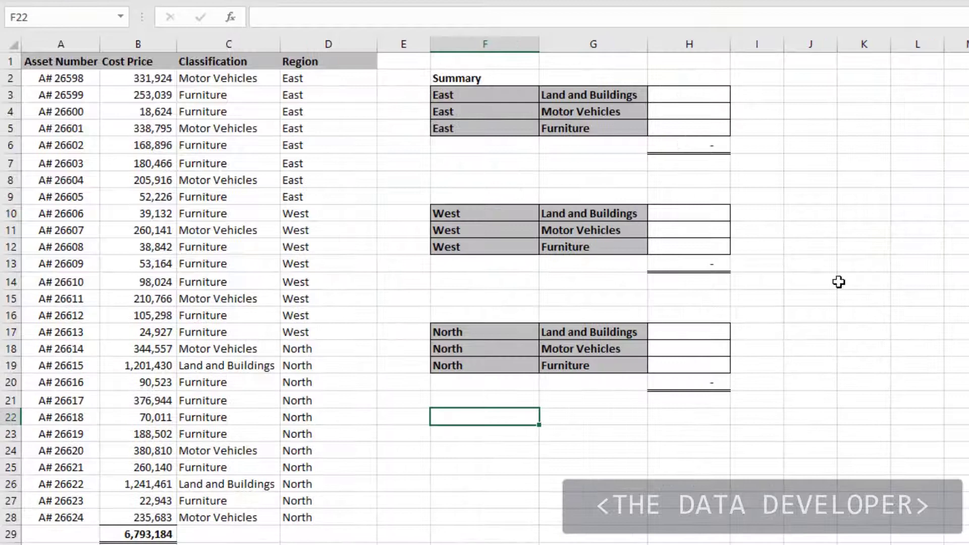
Narrow column F, which holds the region labels of the summary tables, to about half its width
click(807, 281)
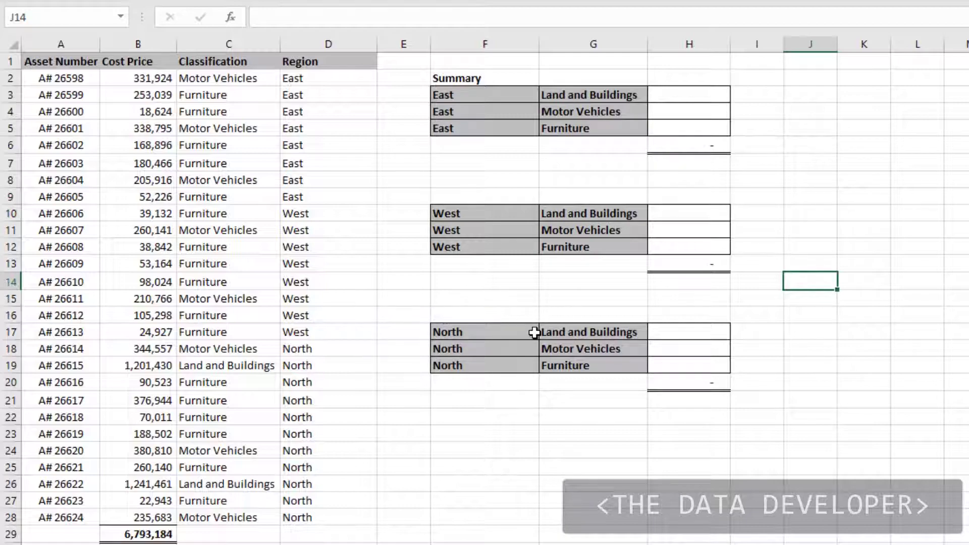
drag(541, 43, 485, 42)
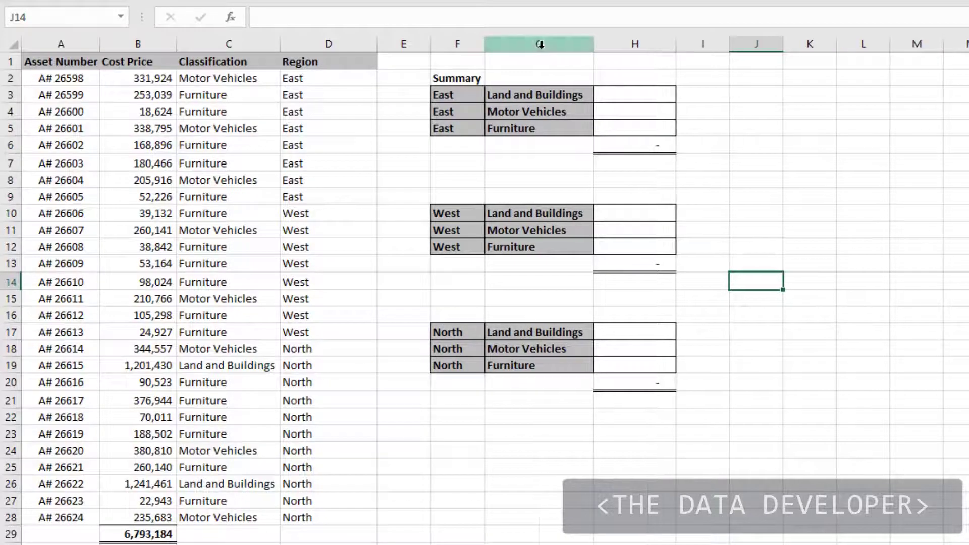
click(839, 212)
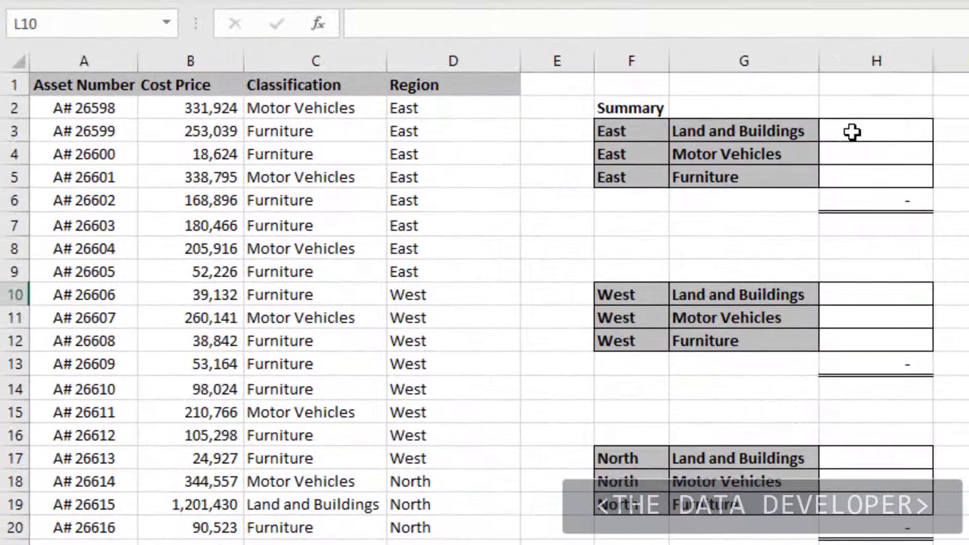
Start a SUMIFS formula in H3 with sum range B:B, criteria range C:C and the classification in G3 as criteria
click(637, 97)
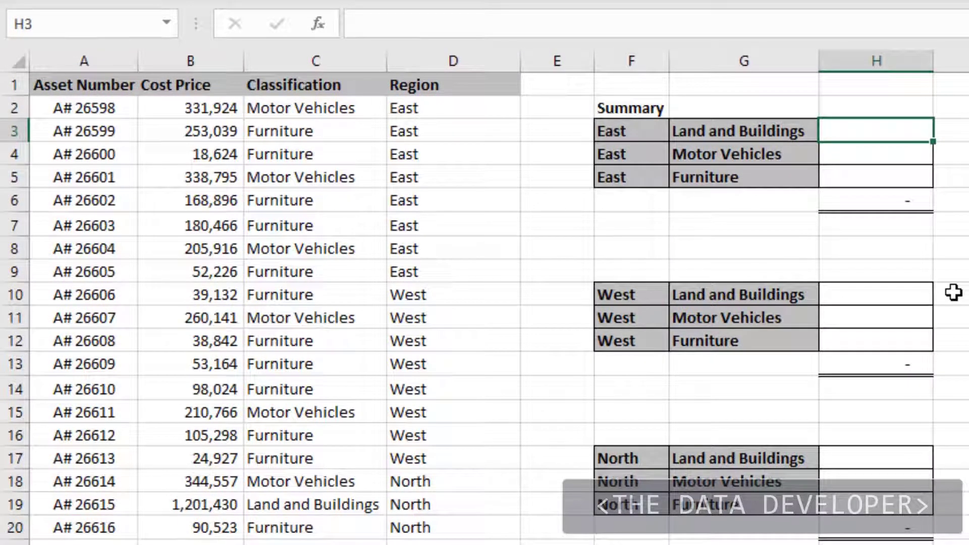
text(=sum)
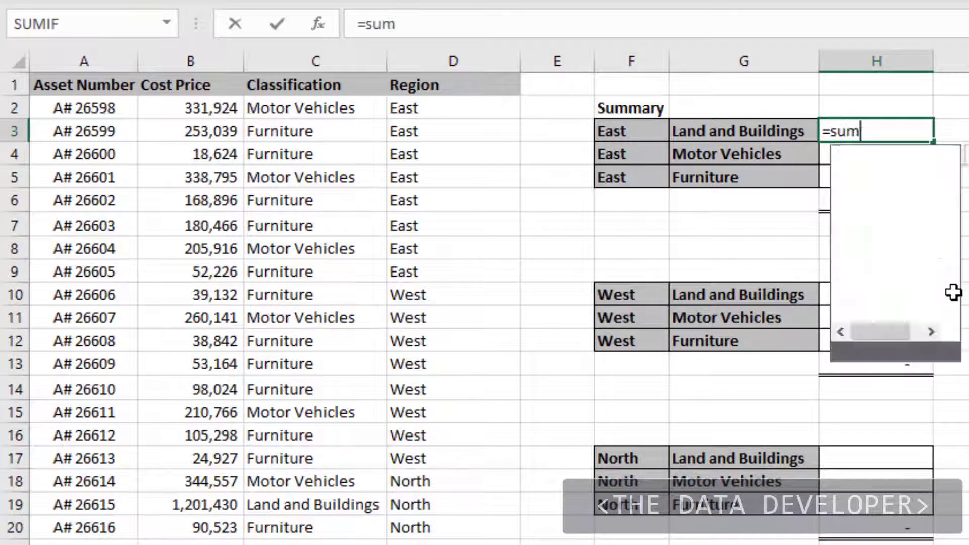
key(Down)
key(Down)
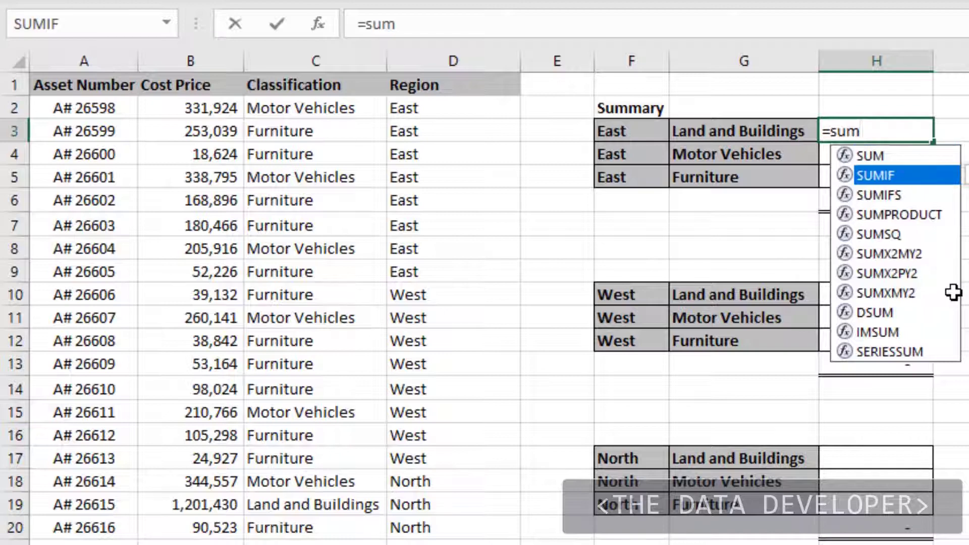
key(Tab)
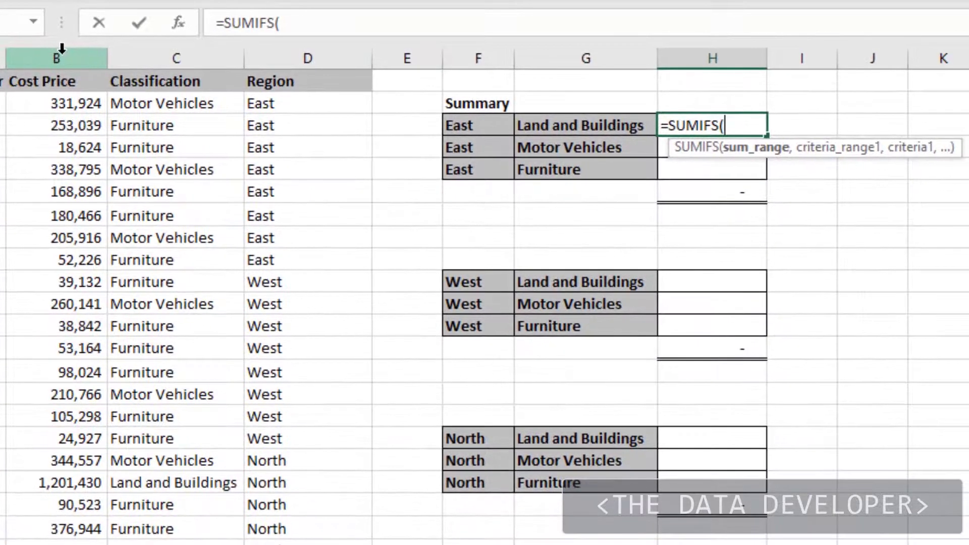
click(196, 56)
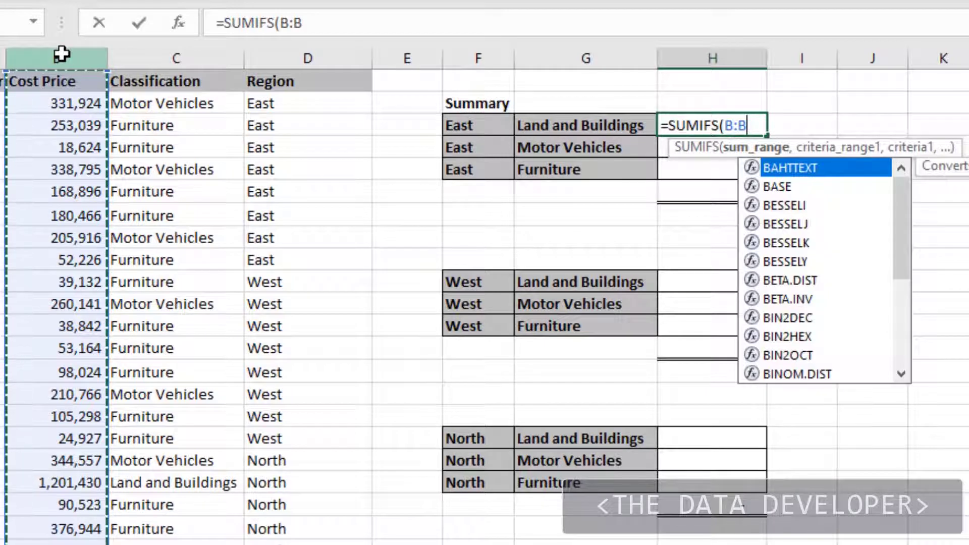
text(,)
click(154, 58)
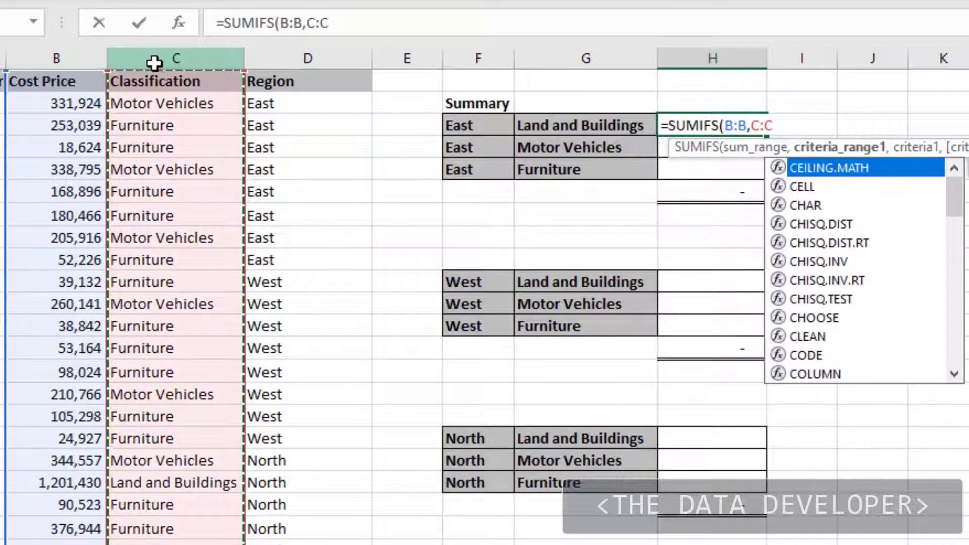
text(,)
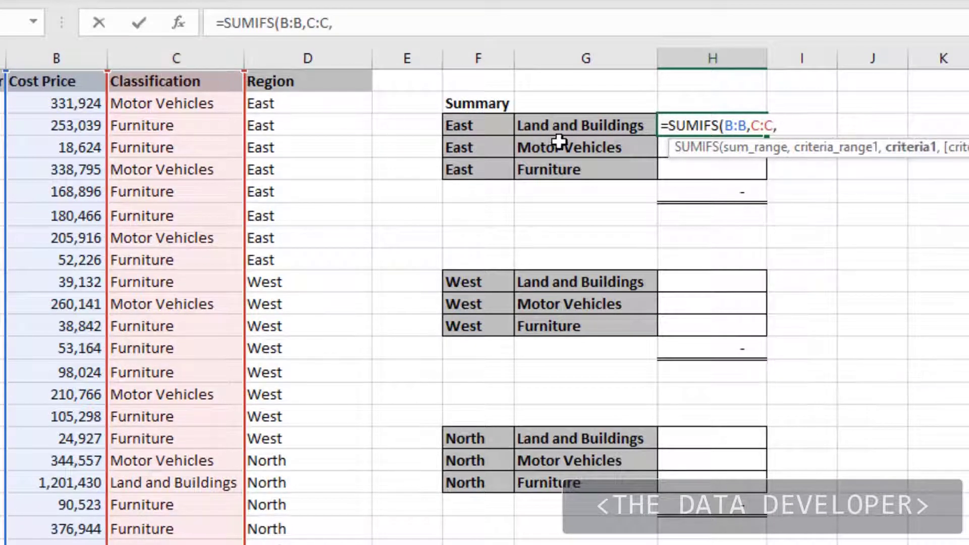
click(568, 126)
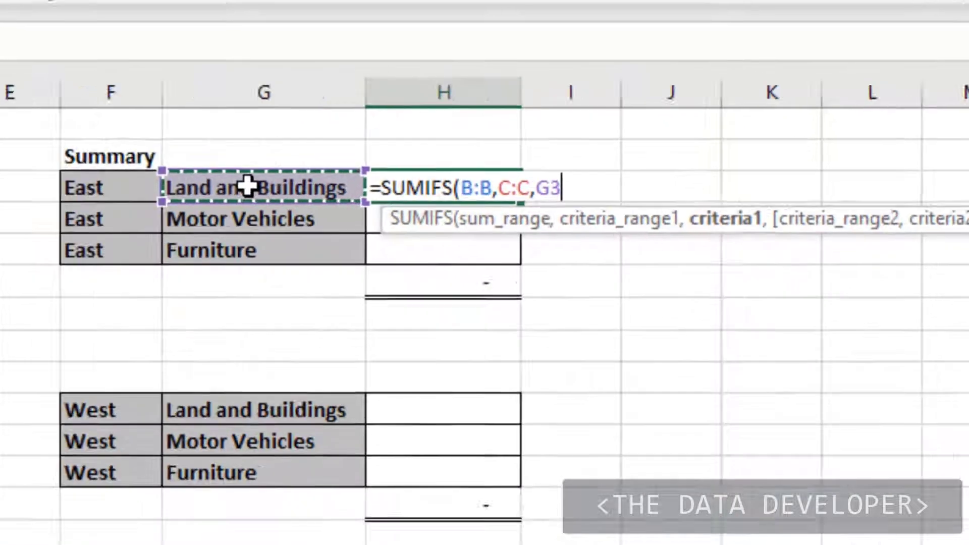
Complete the H3 formula with second criteria range D:D and region criteria F3, and fill it down to H5
text(,)
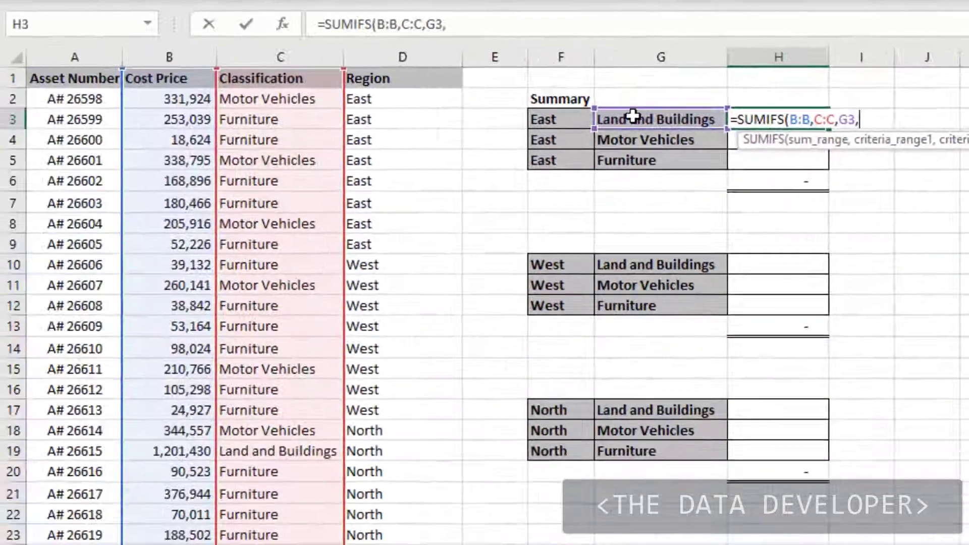
click(378, 50)
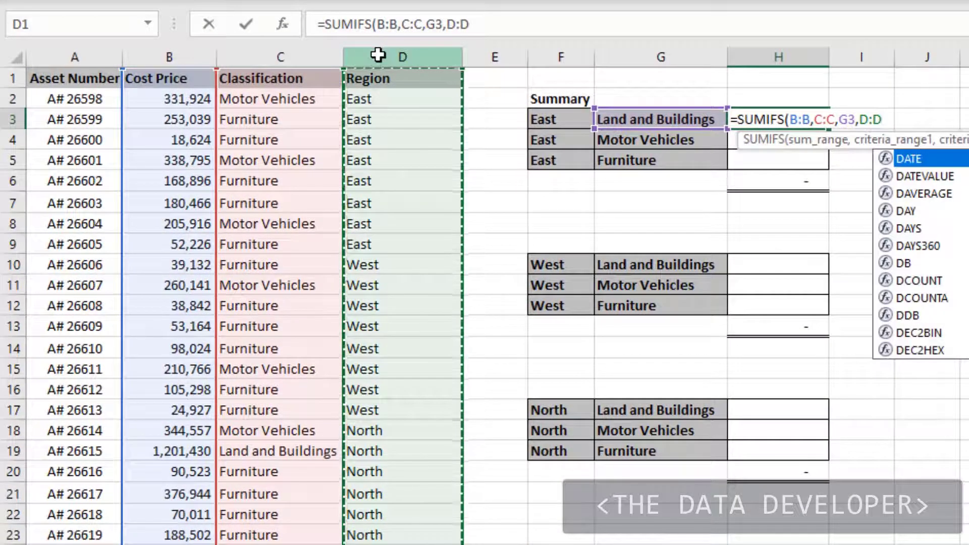
text(,)
click(550, 119)
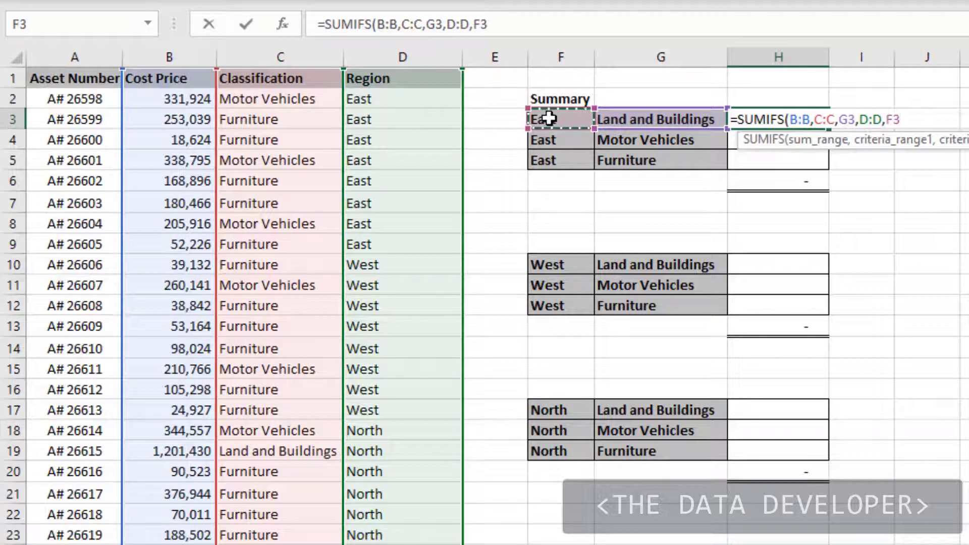
key(Return)
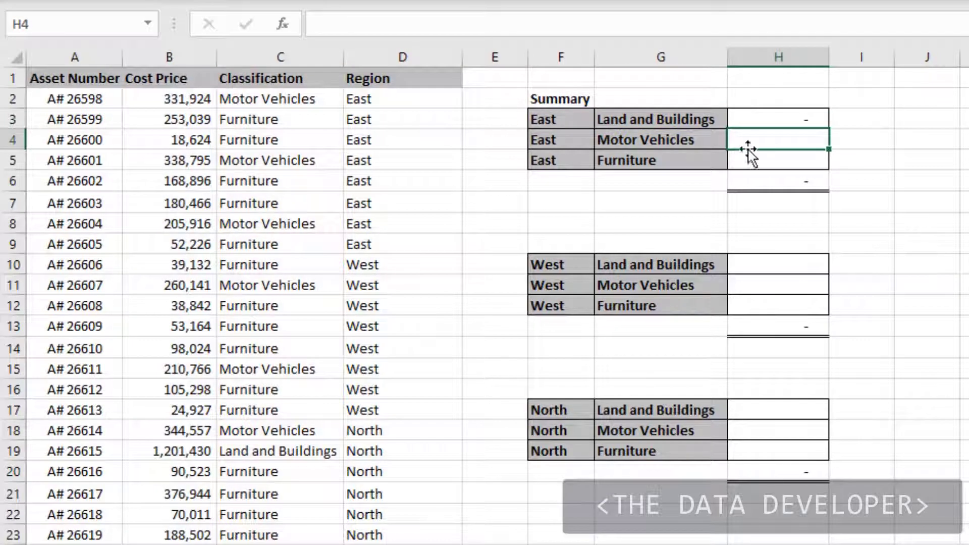
click(777, 123)
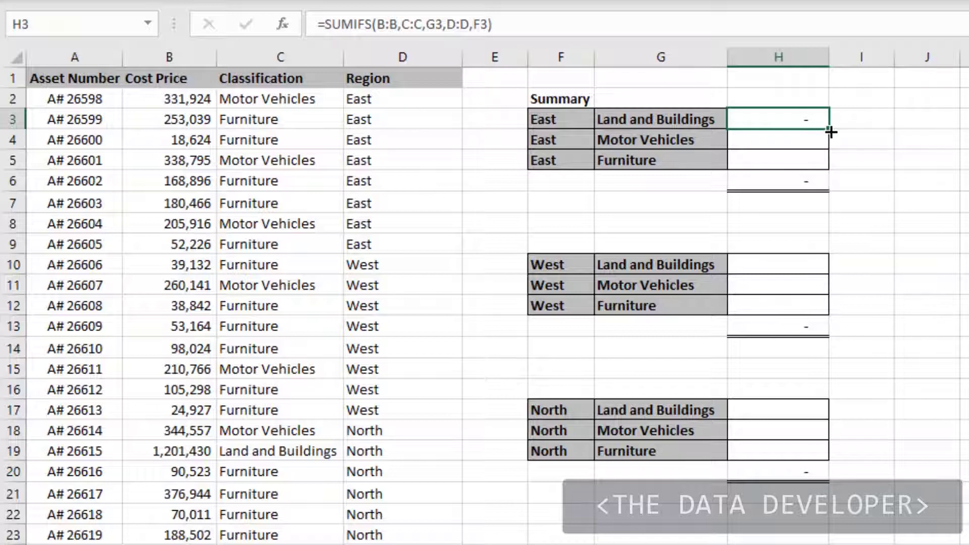
drag(828, 143, 828, 167)
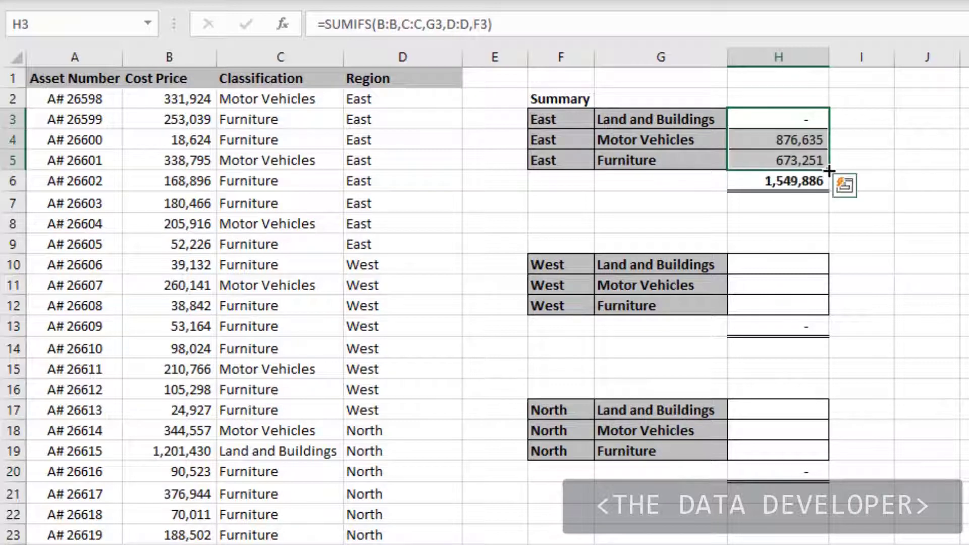
Copy the SUMIFS formula from H5 to the three West rows, H10, H11 and H12
click(776, 157)
key(ctrl+c)
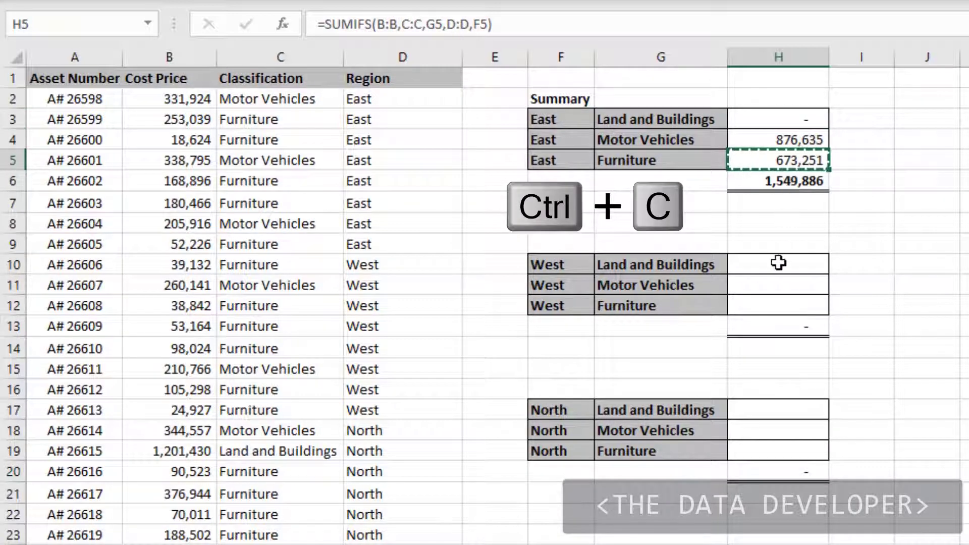
click(777, 262)
key(ctrl+v)
click(772, 287)
key(ctrl+v)
click(772, 307)
key(ctrl+v)
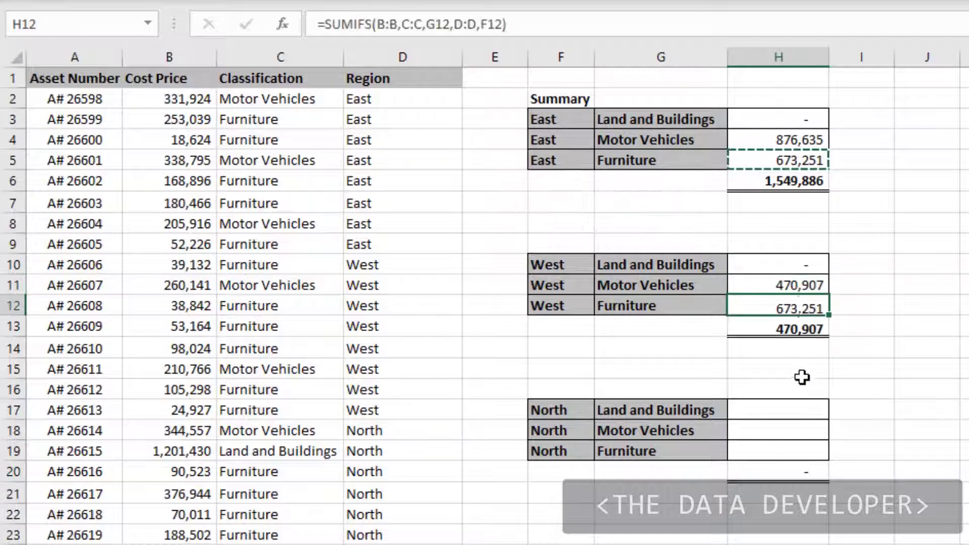
Paste the copied SUMIFS formula into the three North rows, H17, H18 and H19
click(793, 415)
key(ctrl+v)
click(781, 432)
key(ctrl+v)
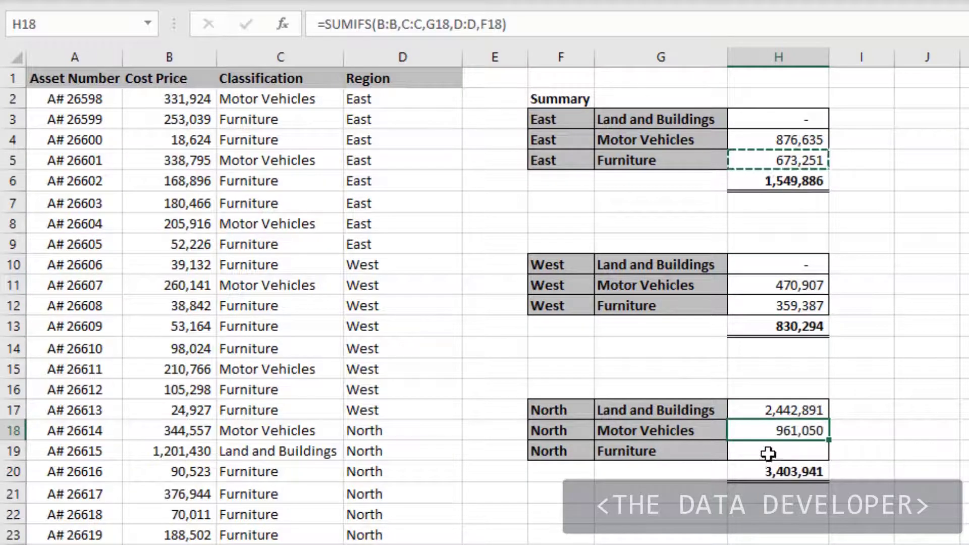
click(769, 454)
key(ctrl+v)
Enter a SUM formula in H23 that adds the three regional totals H20, H13 and H6
click(775, 530)
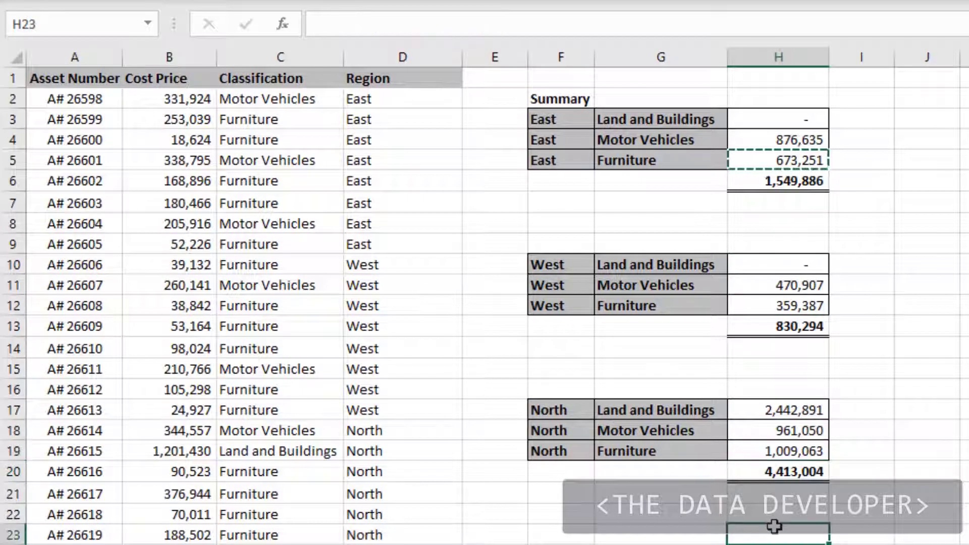
text(=sum()
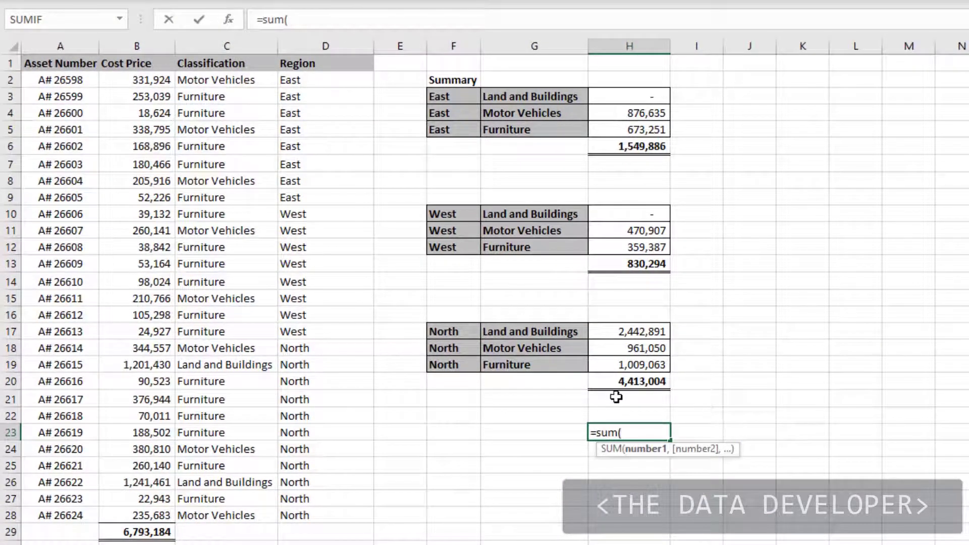
click(624, 383)
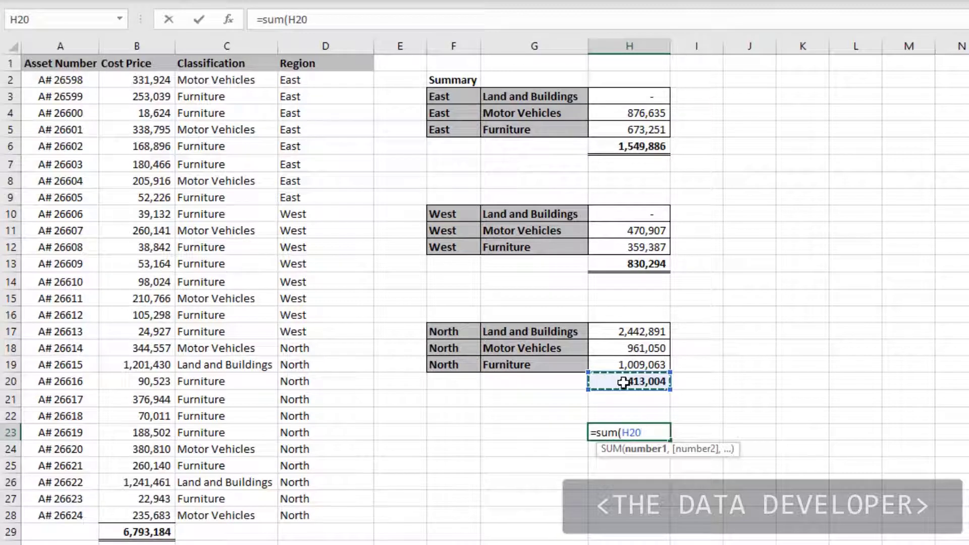
text(,)
click(618, 263)
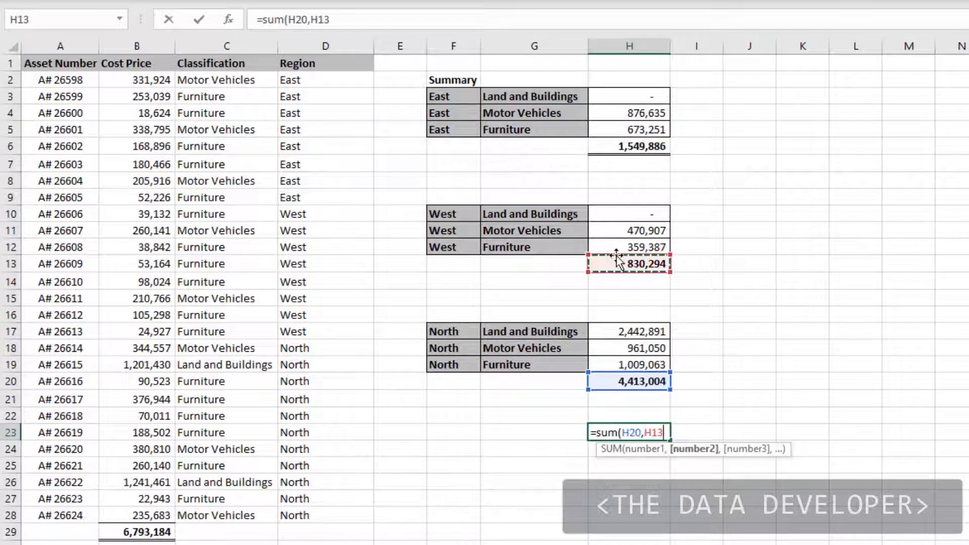
text(,)
click(619, 144)
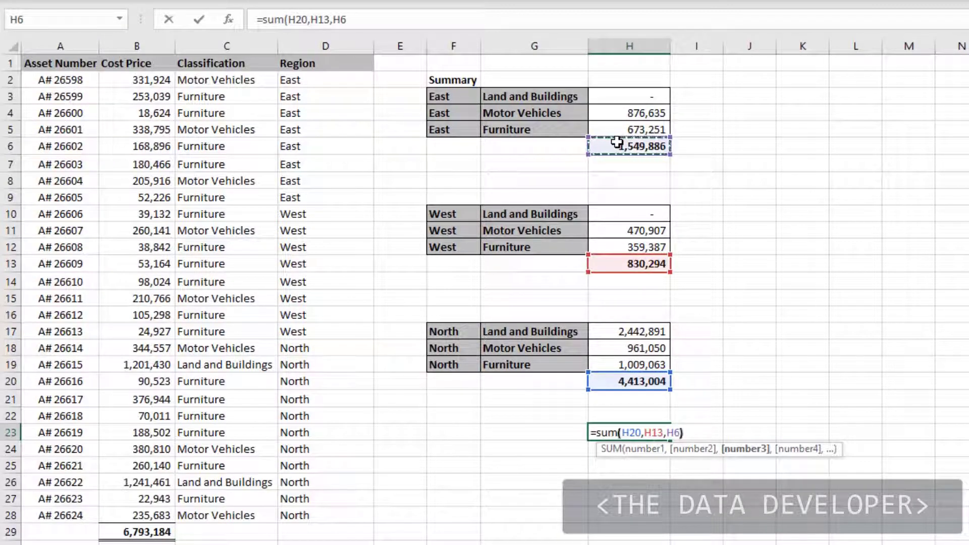
key(Return)
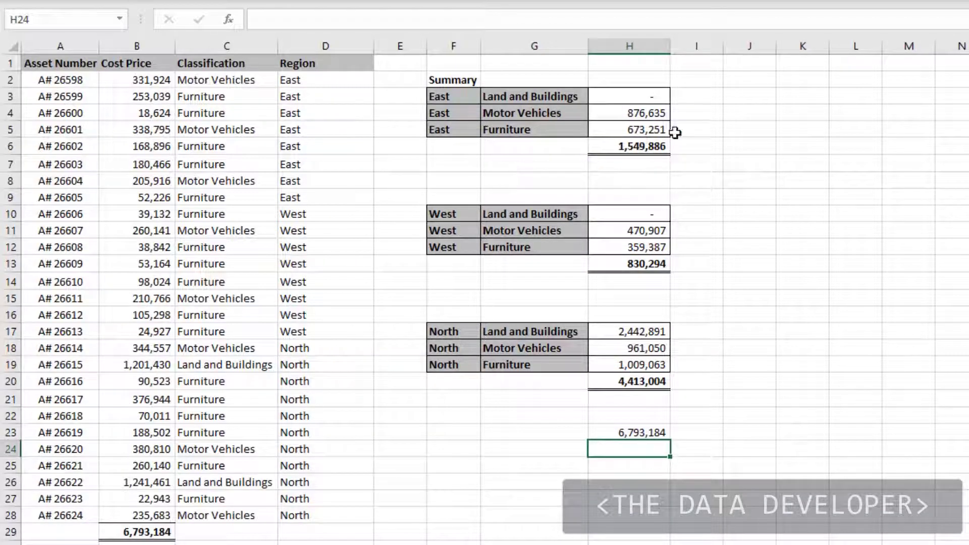
click(644, 230)
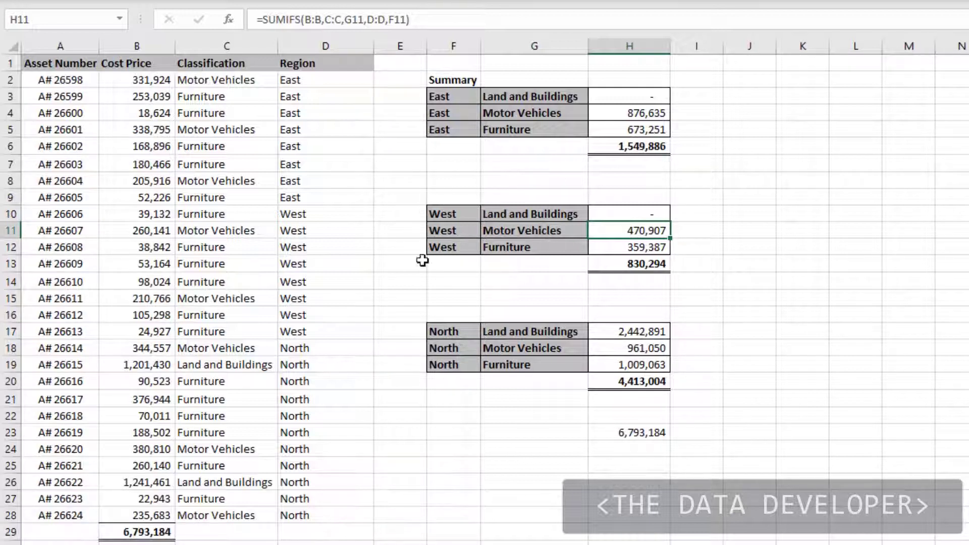
click(748, 314)
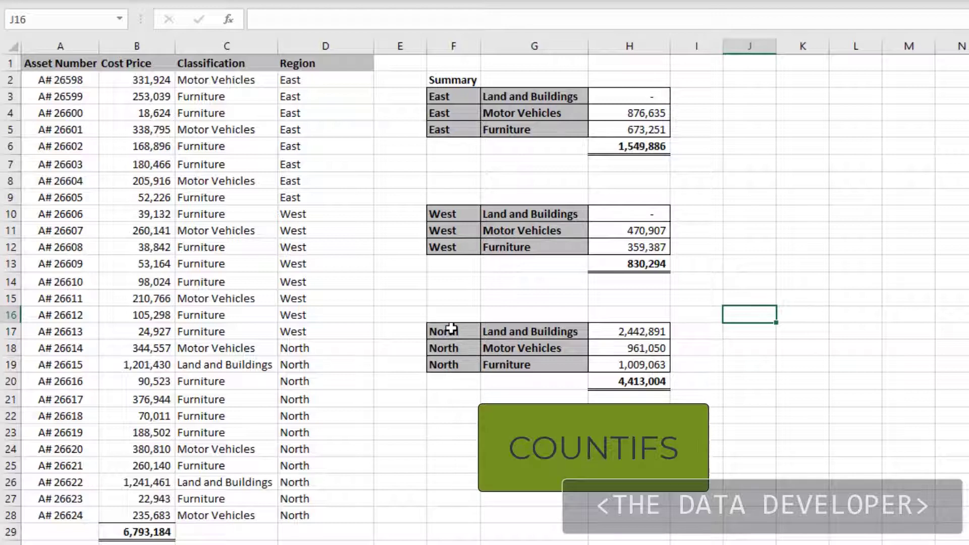
mouse_move(450, 321)
mouse_down()
mouse_move(447, 351)
mouse_move(446, 335)
mouse_up()
click(439, 96)
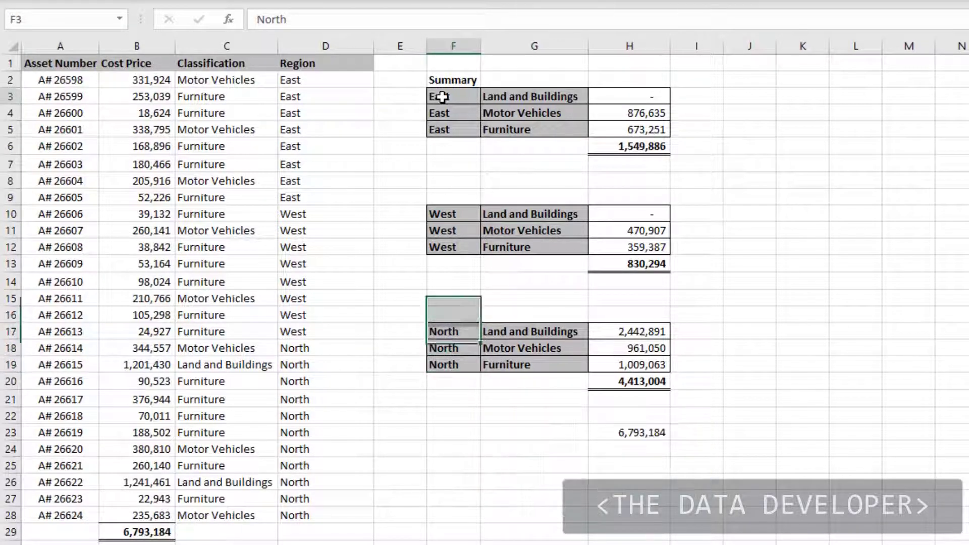
Copy the East label from D5 of the Region column into F27
click(317, 128)
key(ctrl+c)
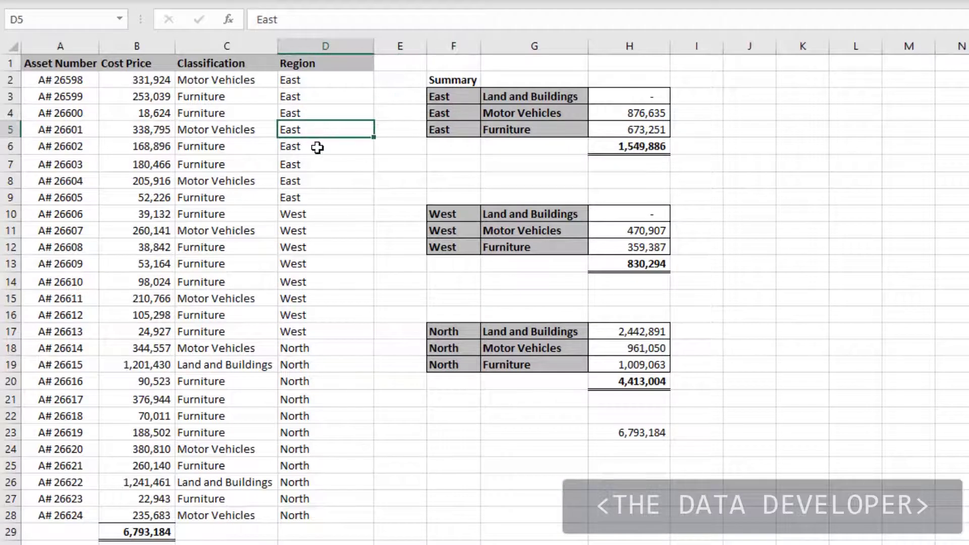
click(453, 502)
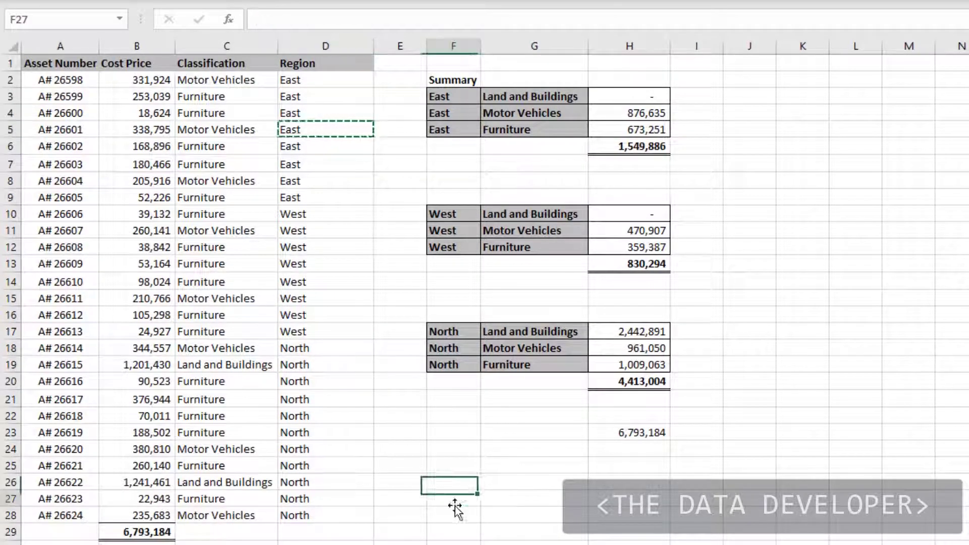
key(ctrl+v)
Move the West label from D11 to F28 and the North label from D24 to F29
click(310, 231)
key(ctrl+c)
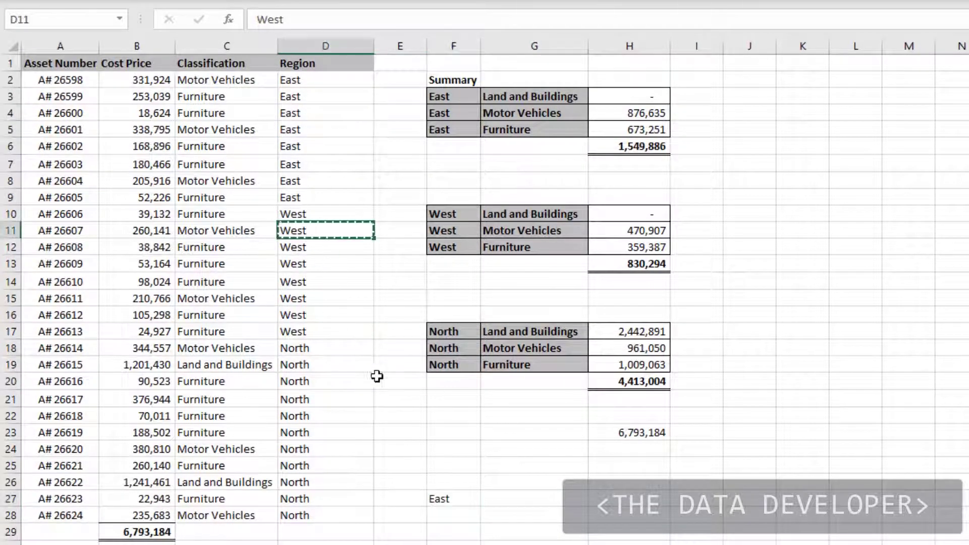
click(456, 521)
key(ctrl+v)
click(338, 448)
key(ctrl+x)
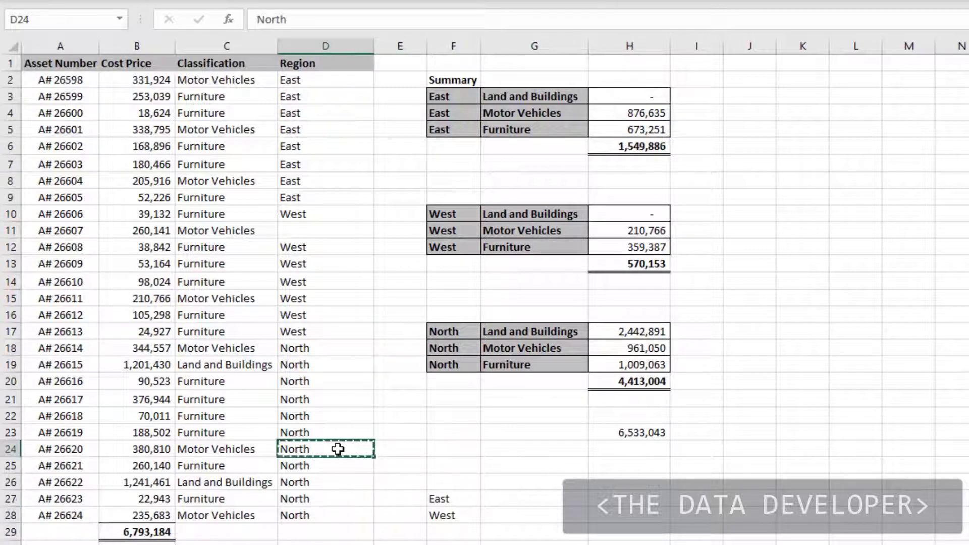
click(444, 531)
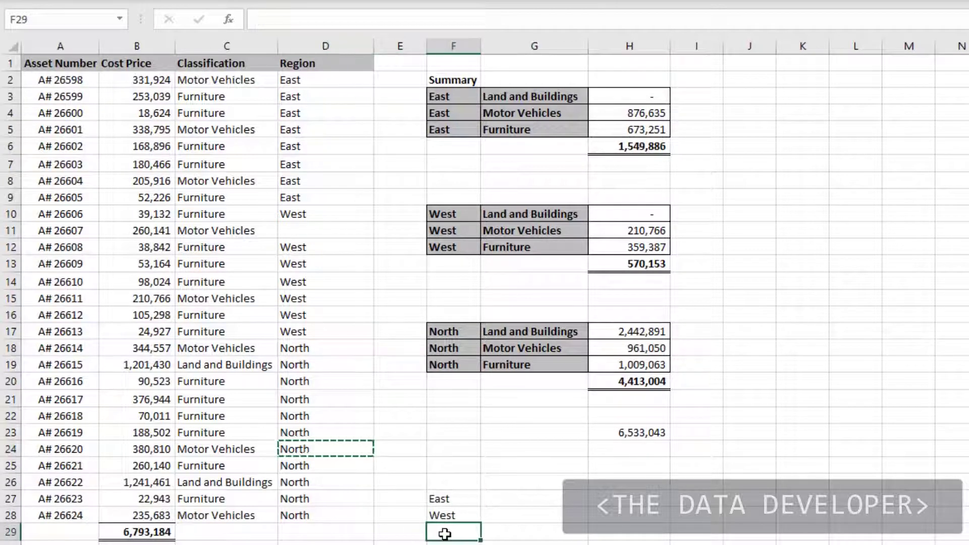
key(ctrl+v)
Start a COUNTIFS formula in G27 beside the East label
click(499, 496)
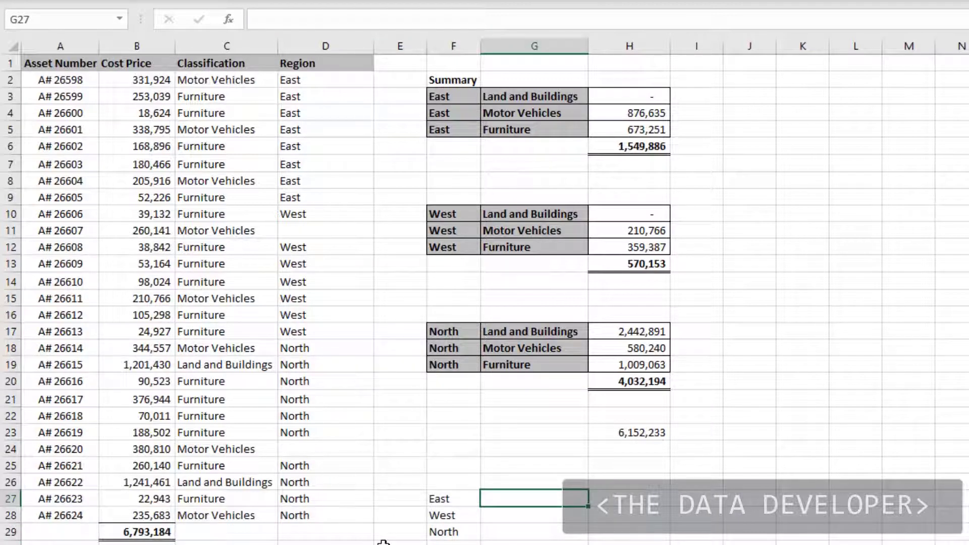
text(=)
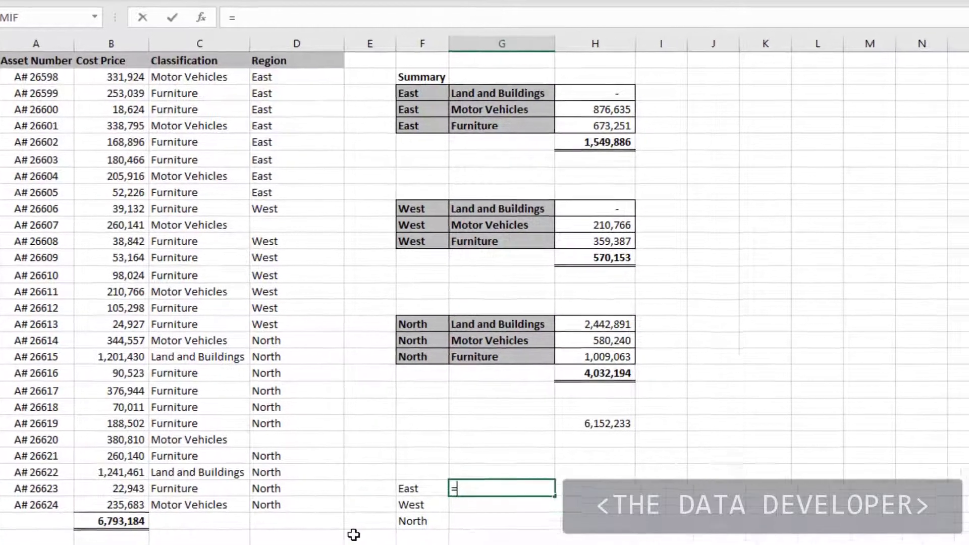
text(cou)
key(Down)
key(Down)
key(Down)
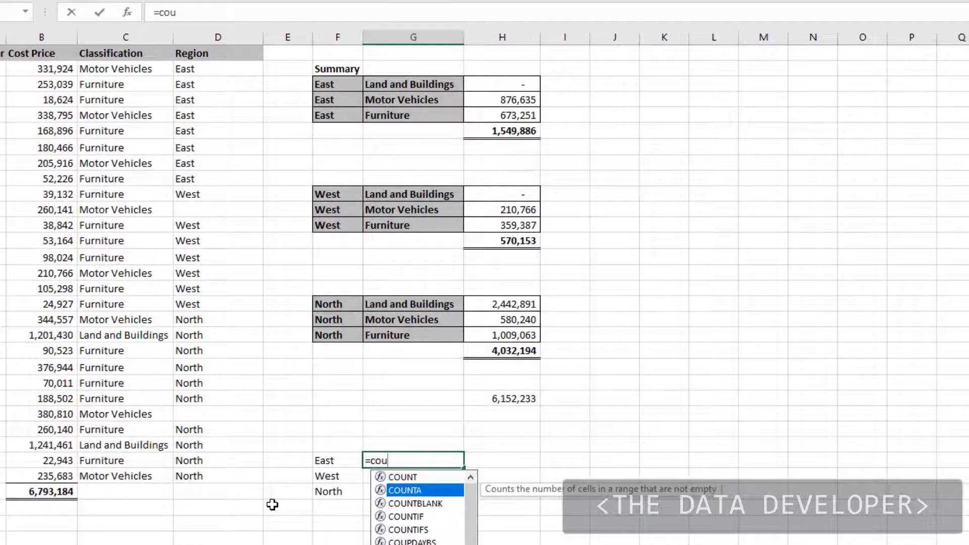
key(Down)
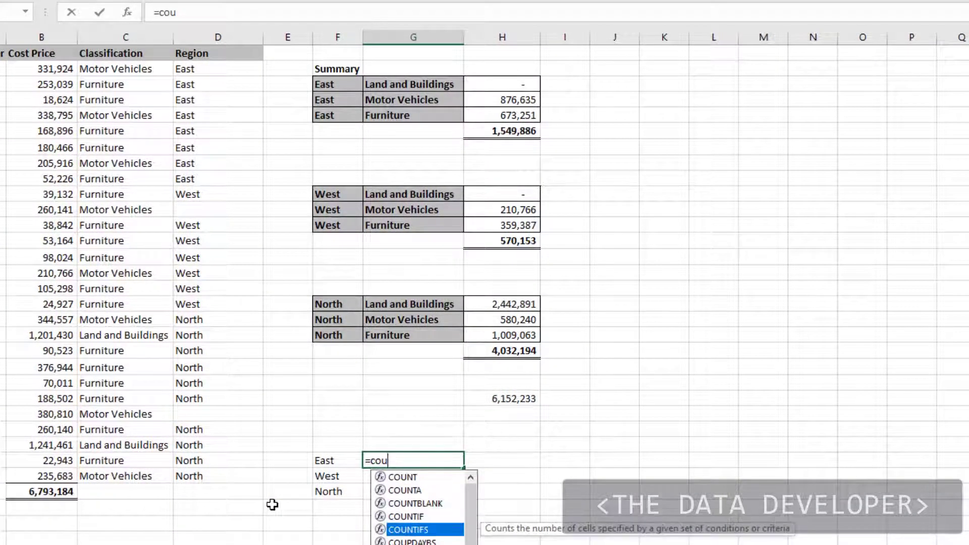
key(Tab)
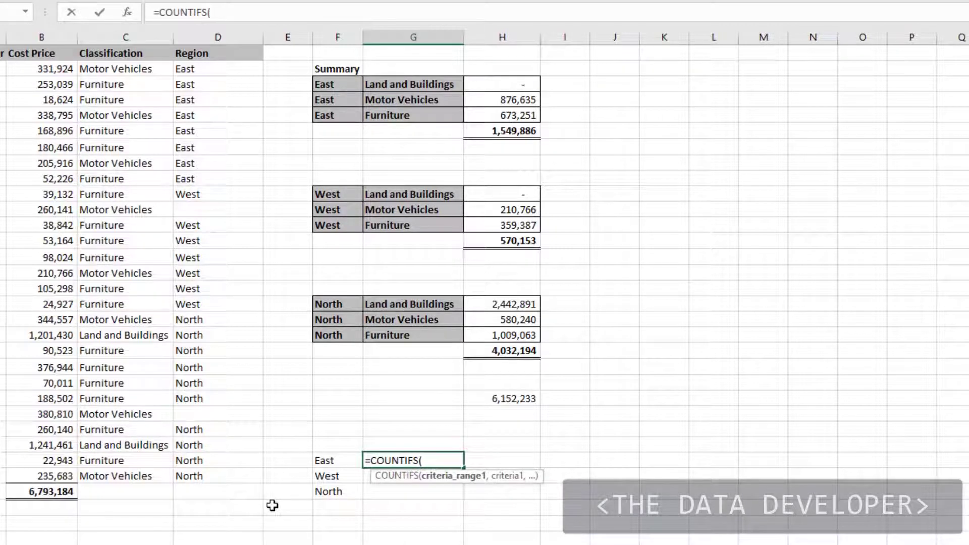
Complete the G27 formula with criteria range D:D and criterion F27, and fill it down to G29
click(206, 29)
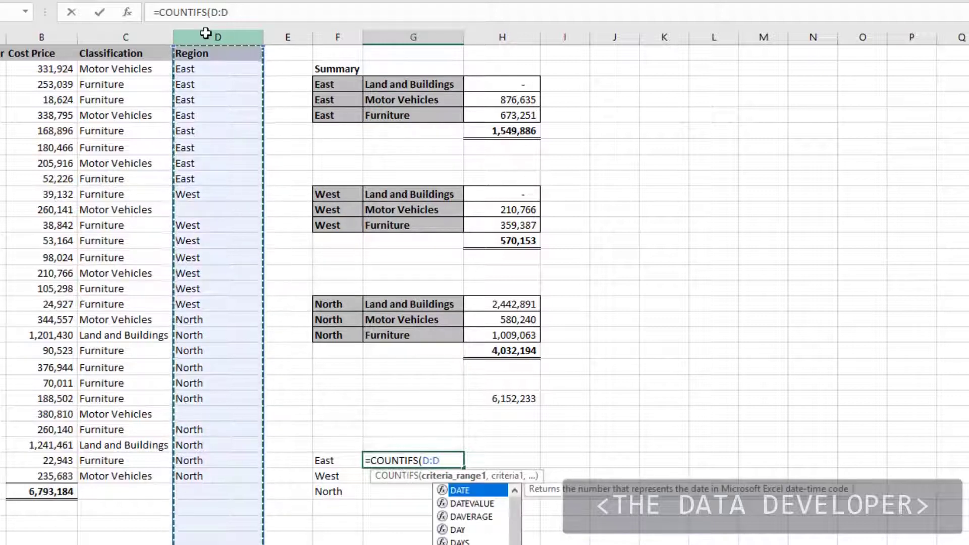
text(,)
click(327, 462)
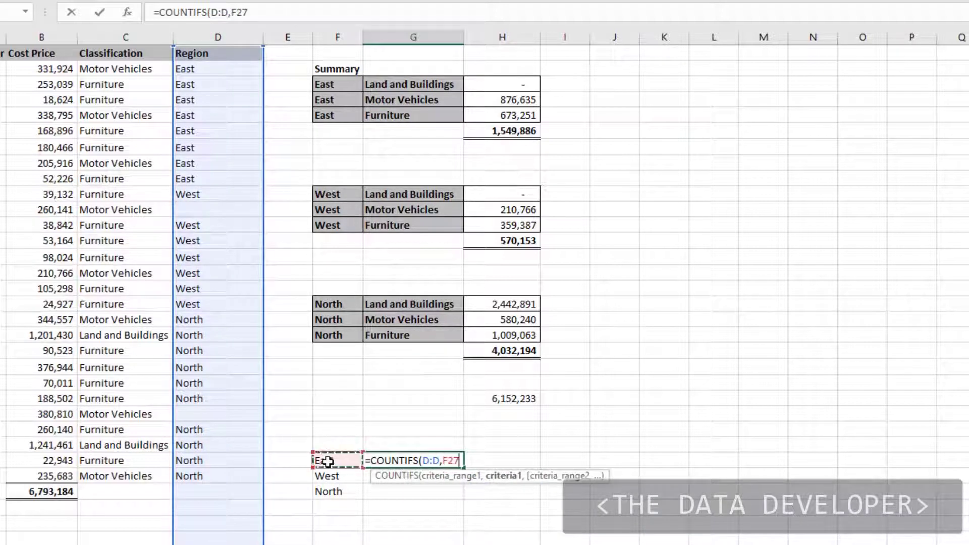
text())
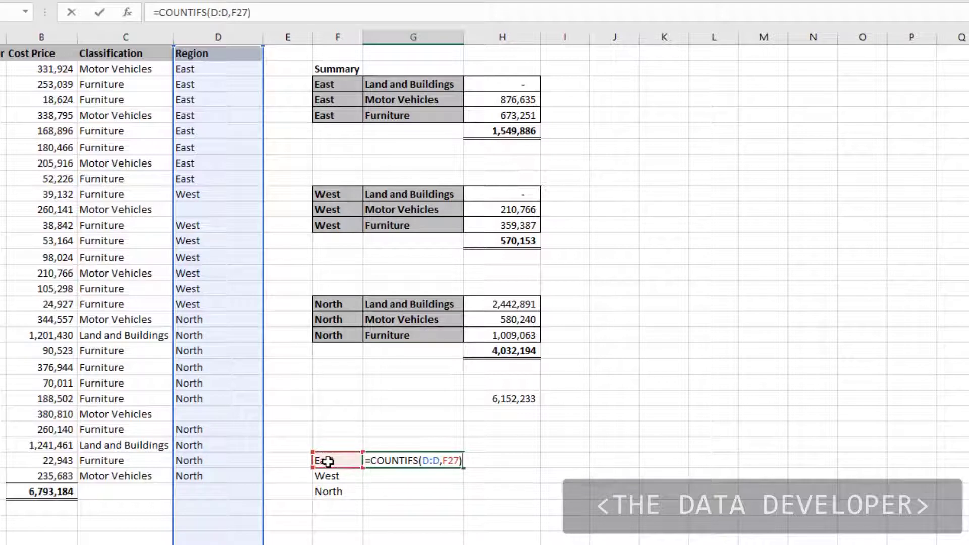
key(Return)
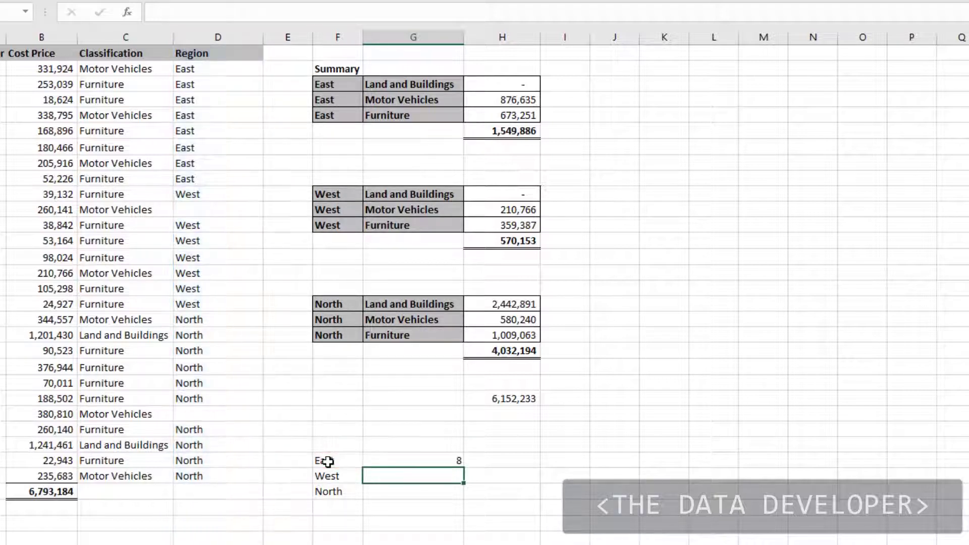
click(453, 460)
drag(463, 470, 465, 497)
Fill the blank region cell D11 with West, copied from D10 above it
click(212, 188)
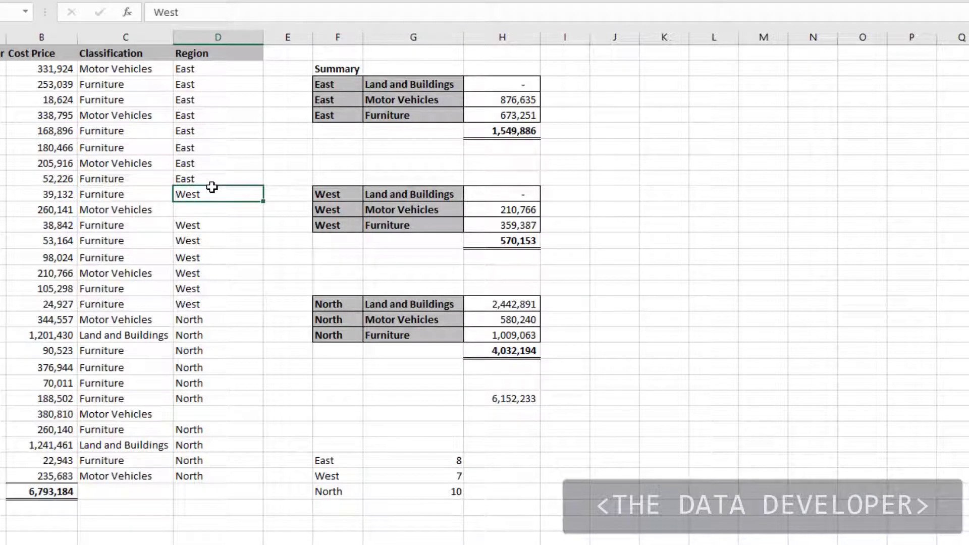
key(ctrl+c)
key(Down)
key(ctrl+v)
key(Down)
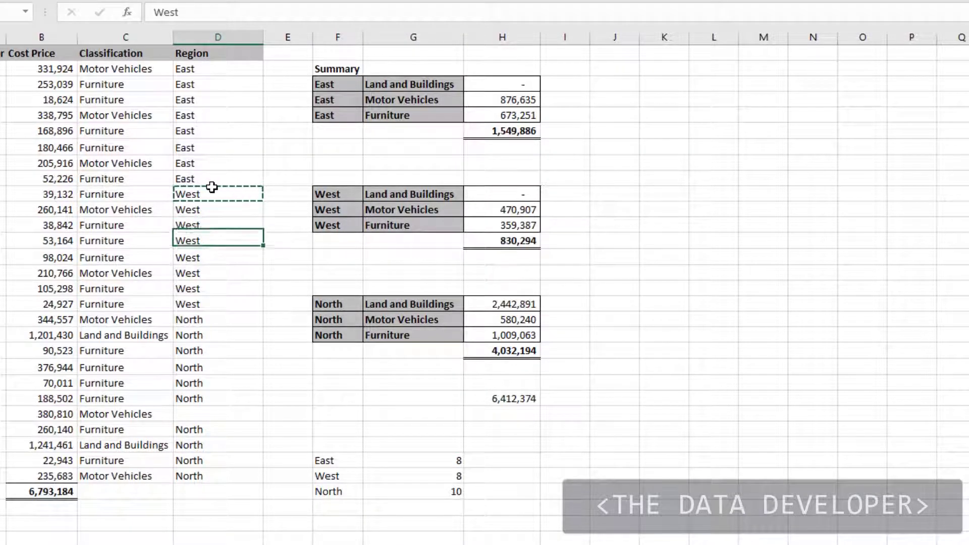
Fill the blank region cell D24 with North, copied from D23 above it
key(Down)
key(ctrl+Down)
key(ctrl+c)
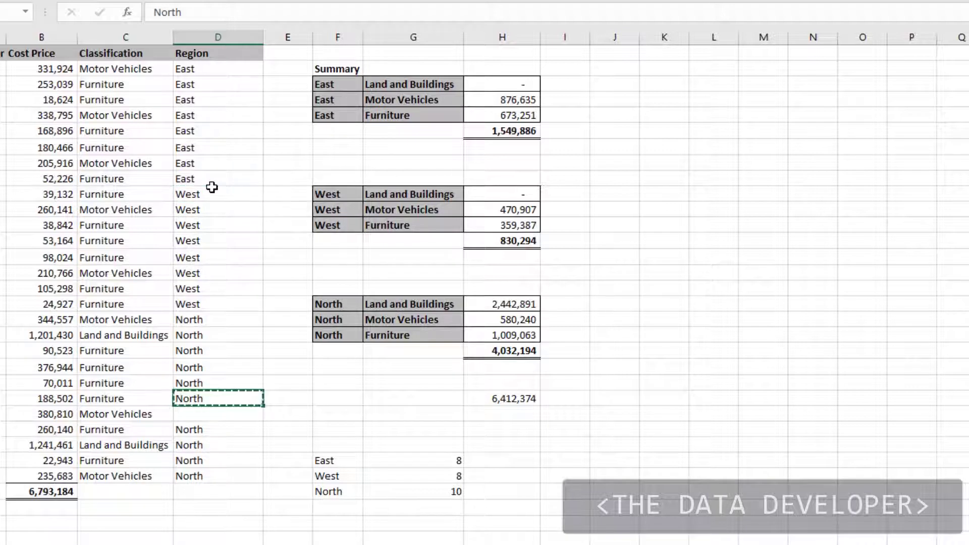
key(Down)
key(ctrl+v)
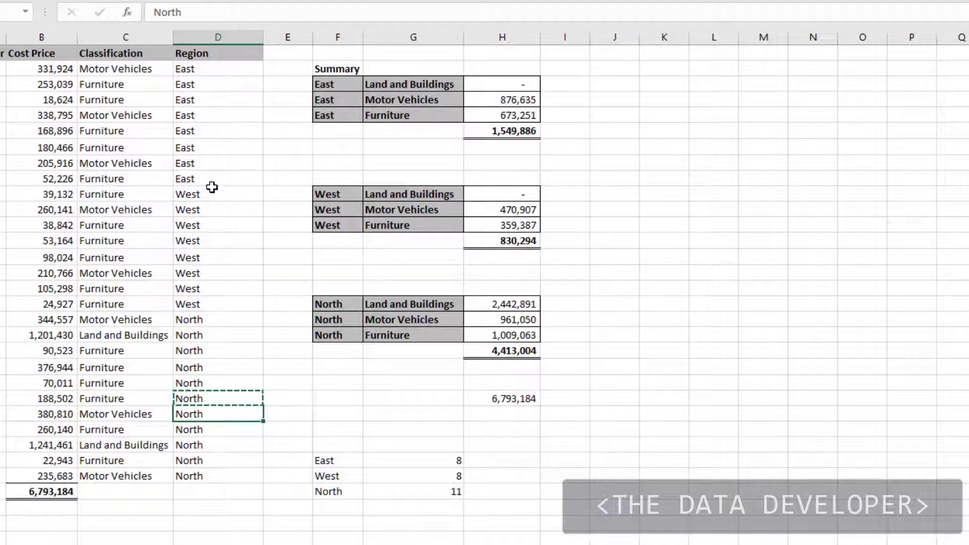
click(352, 397)
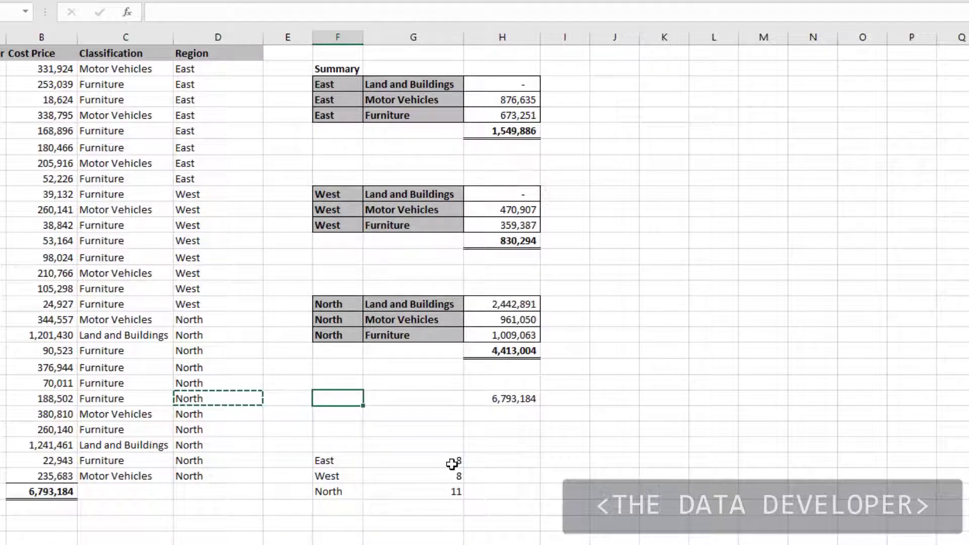
click(490, 448)
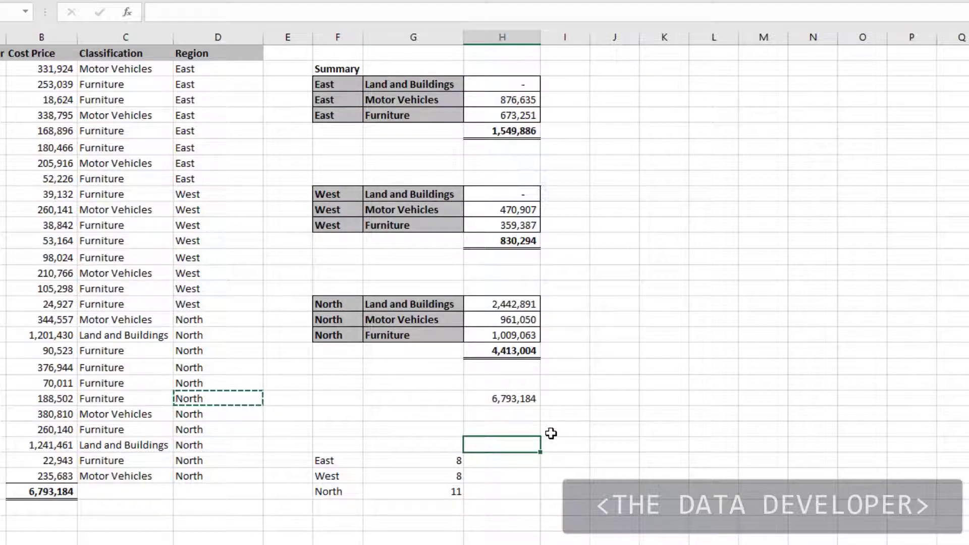
Replace the F27 criterion in the G27 COUNTIFS formula with the literal text "East"
click(430, 461)
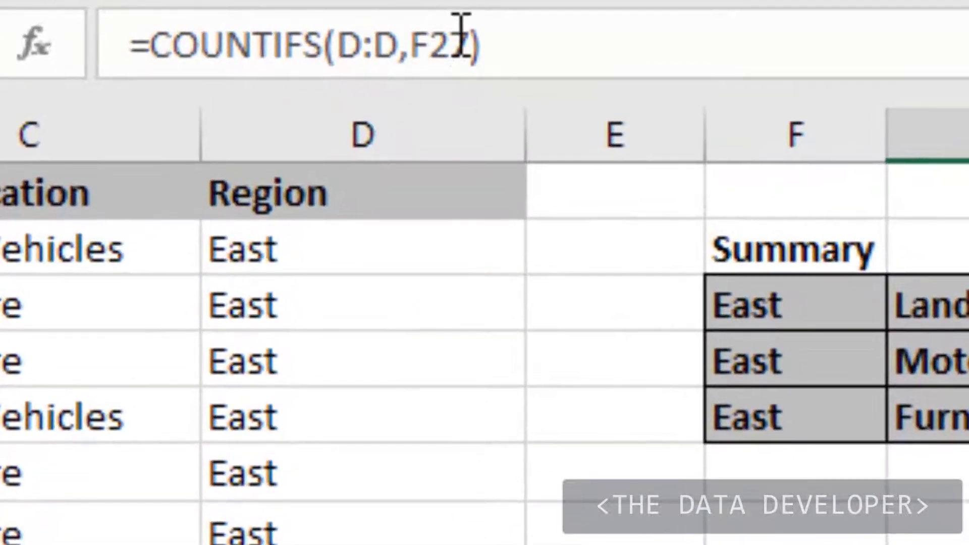
click(444, 45)
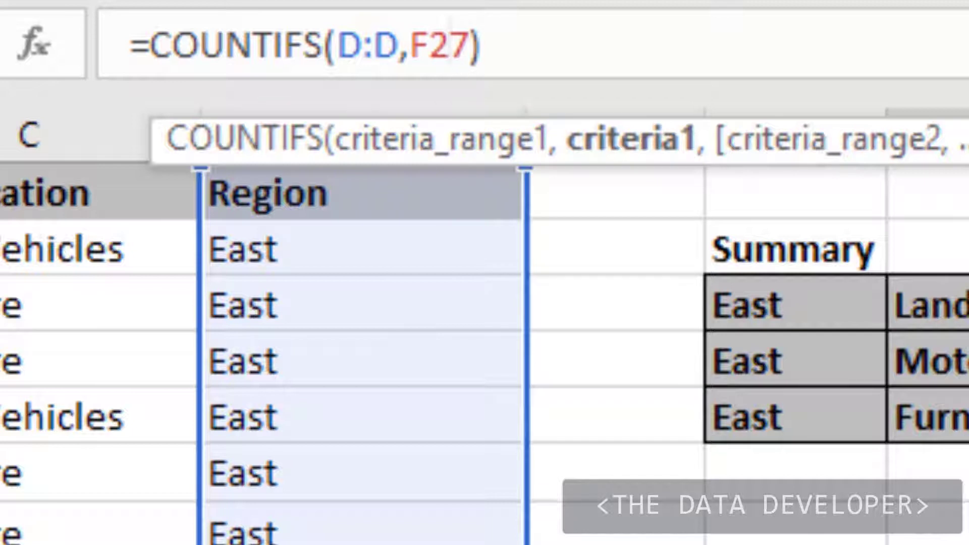
drag(469, 48, 409, 45)
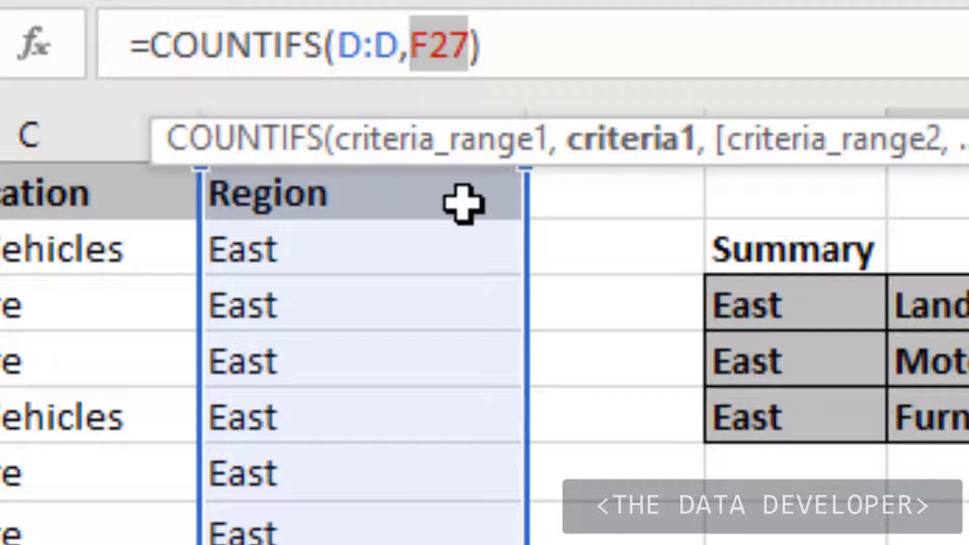
text("")
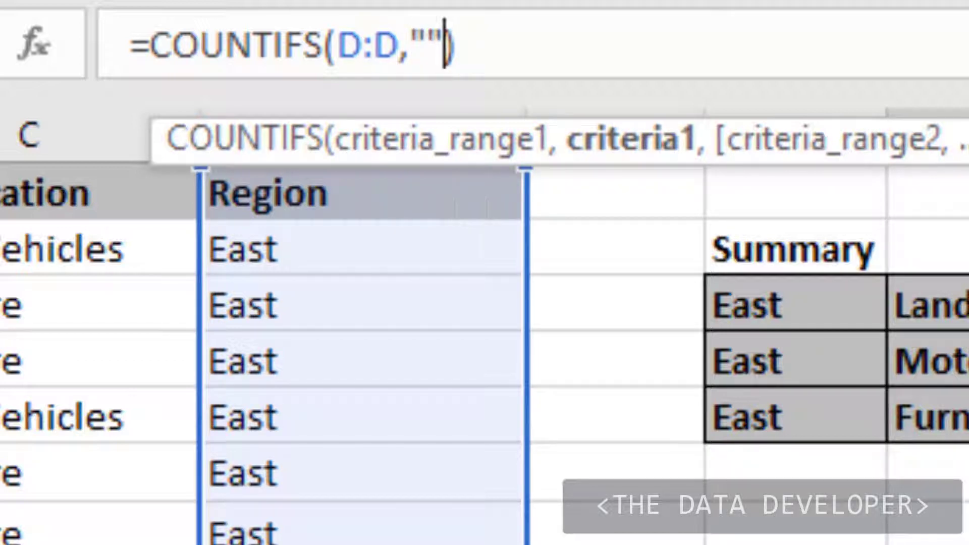
click(430, 41)
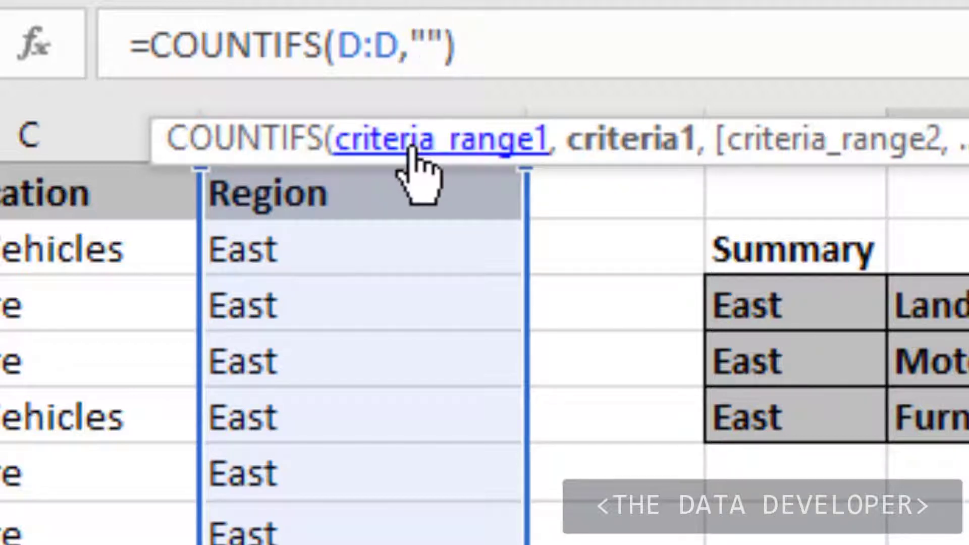
text(East)
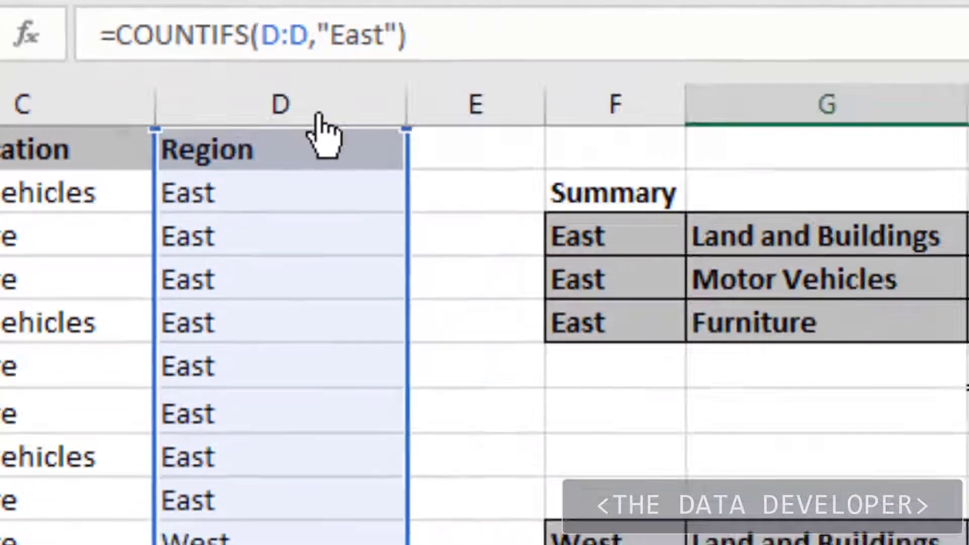
key(Return)
key(Up)
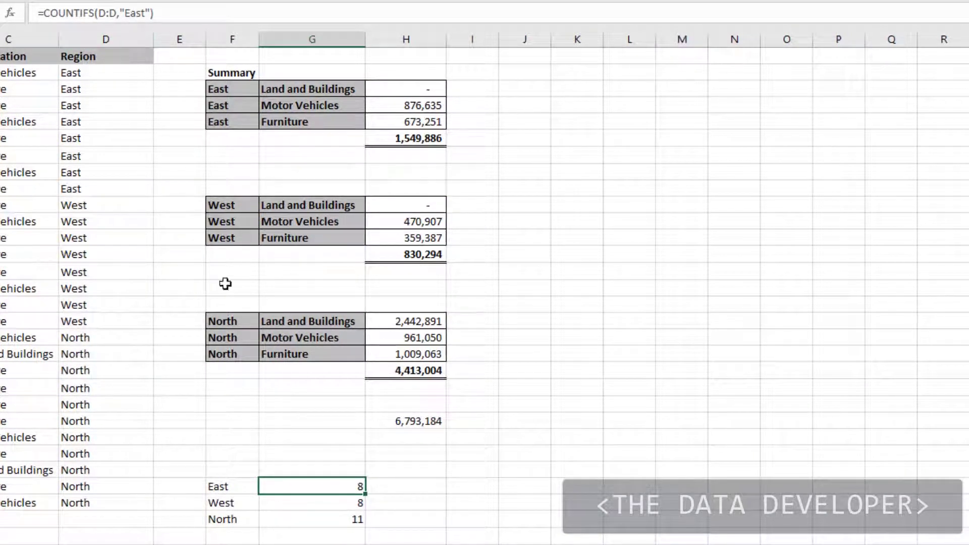
Label cell F32 Big Items and start a COUNTIFS formula in G32 beside it
click(309, 541)
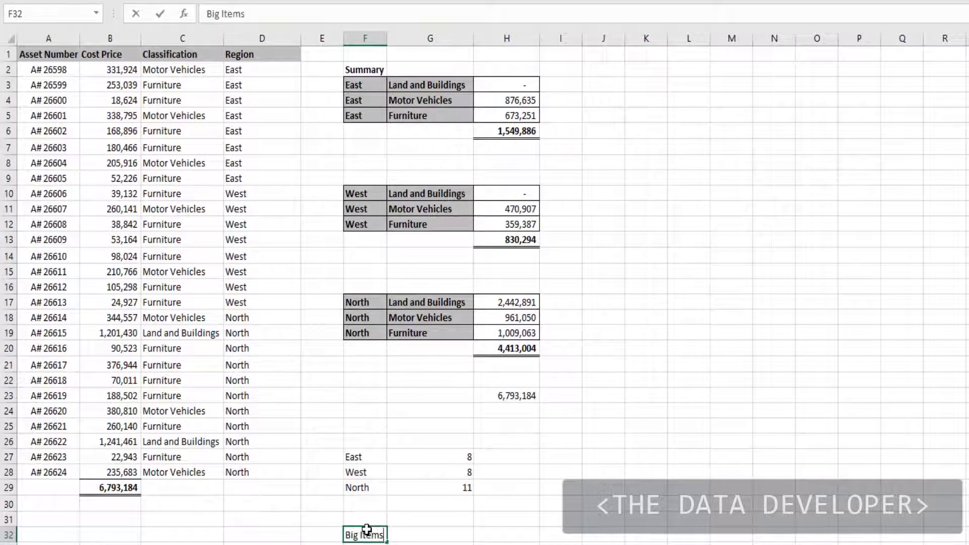
key(Tab)
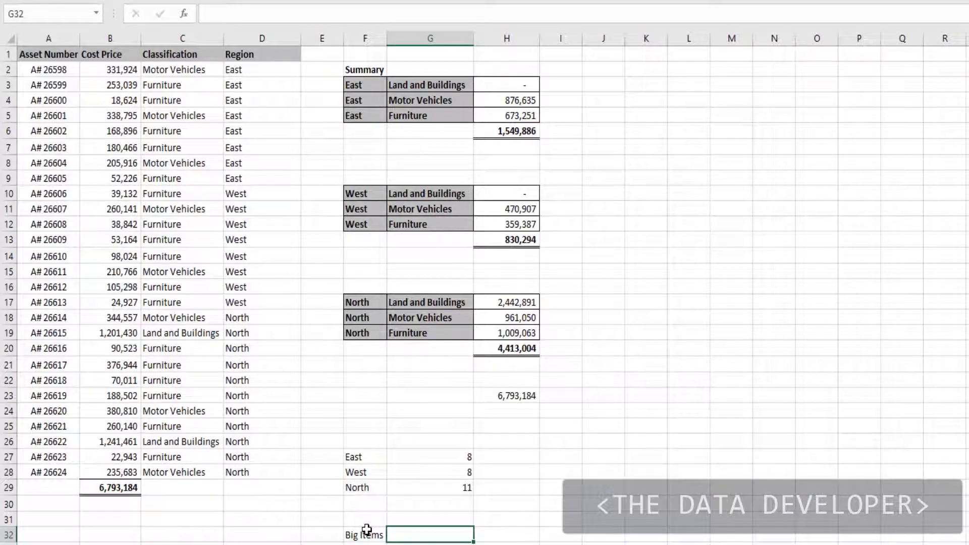
text(=sum)
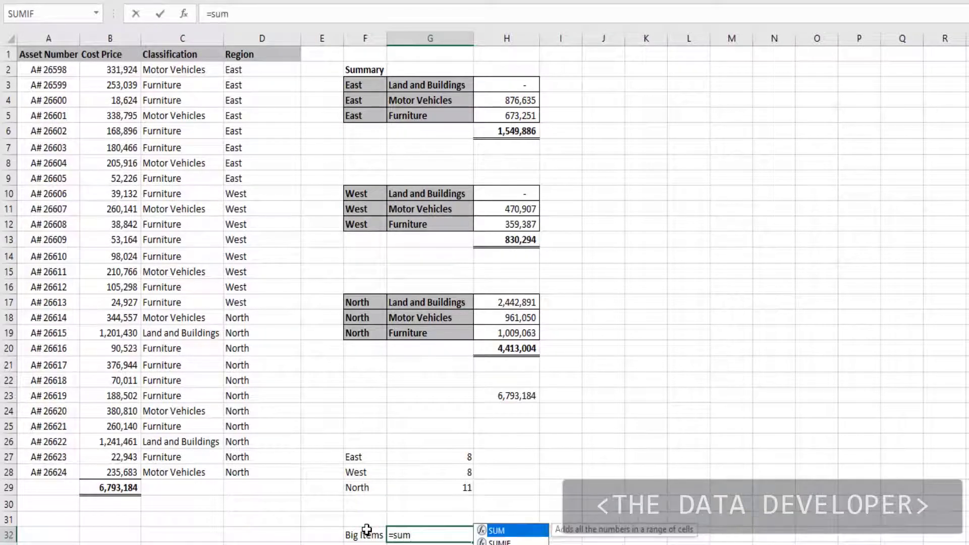
key(BackSpace)
key(BackSpace)
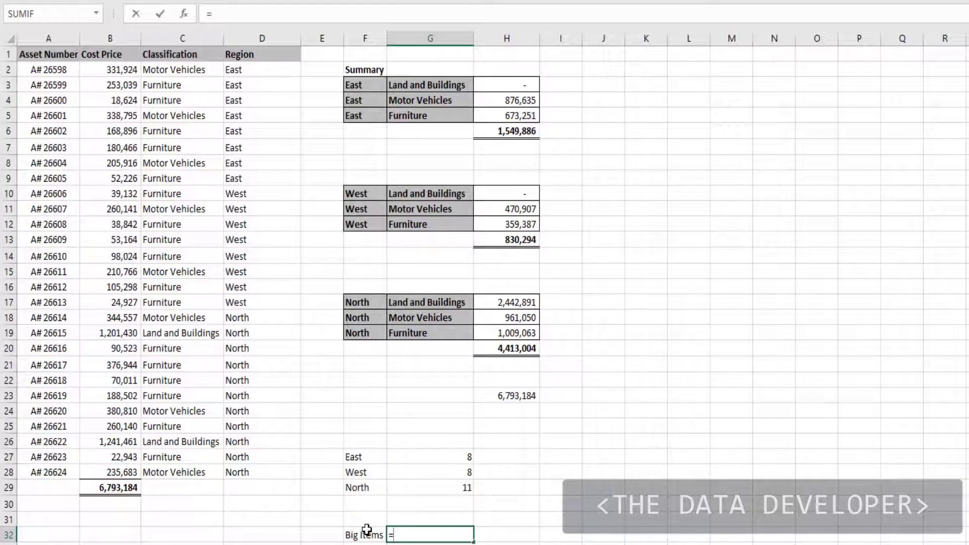
text(Cou)
key(Down)
key(Down)
key(Down)
key(Down)
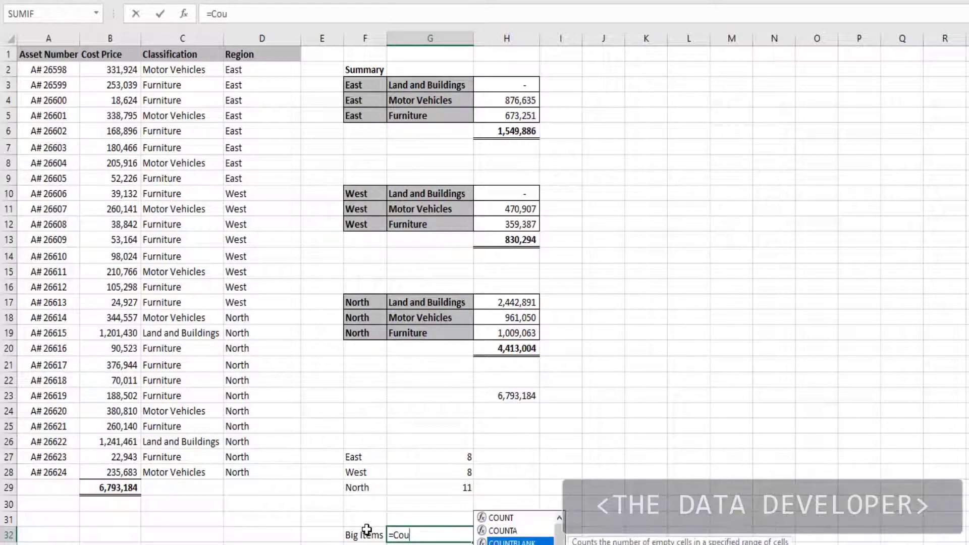
key(Tab)
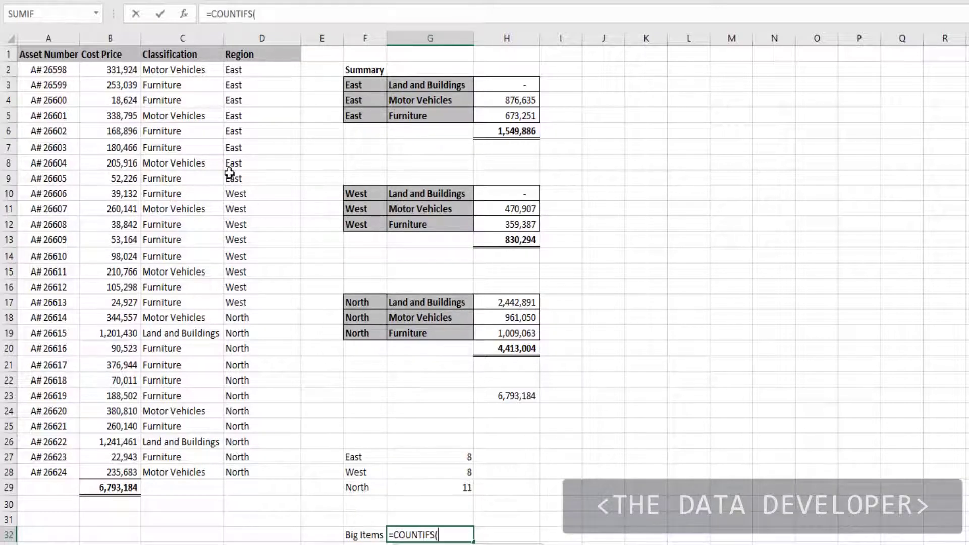
Complete the G32 formula with the cost price column B:B as criteria range and ">800000" as criterion
click(107, 34)
text(,)
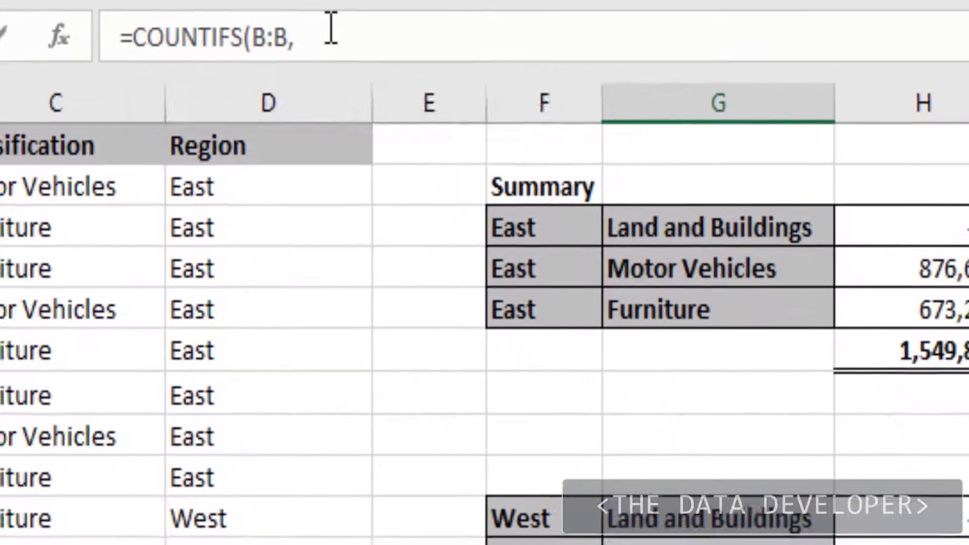
click(283, 10)
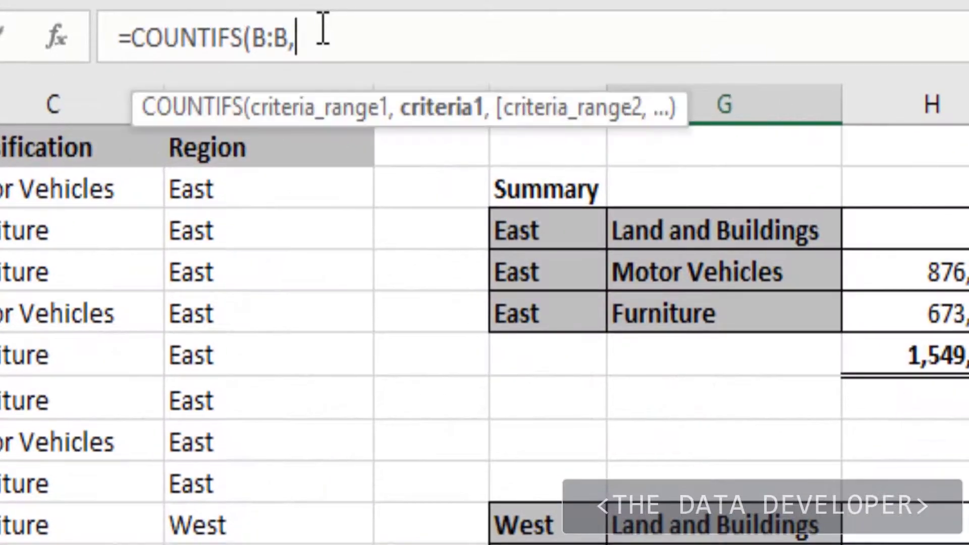
text(")
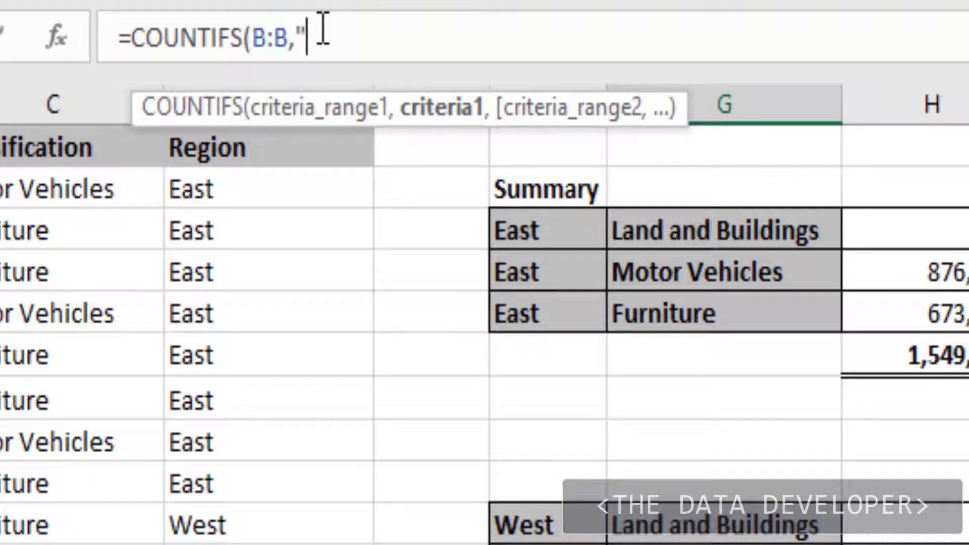
text("))
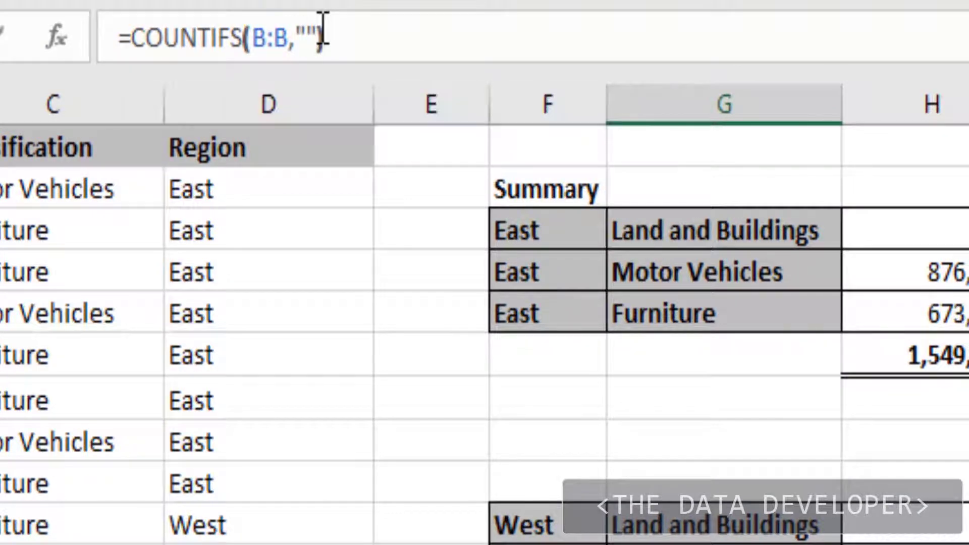
click(303, 36)
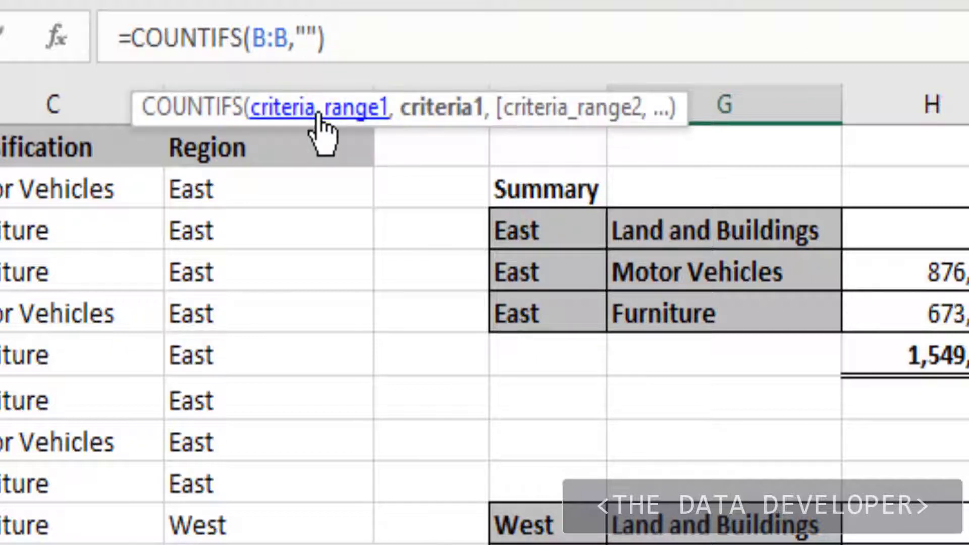
text(>)
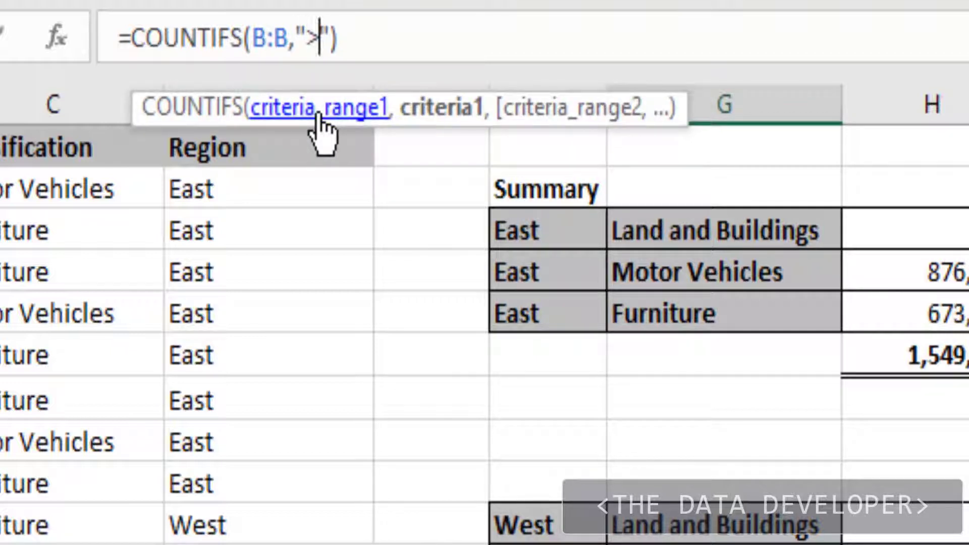
text(80000)
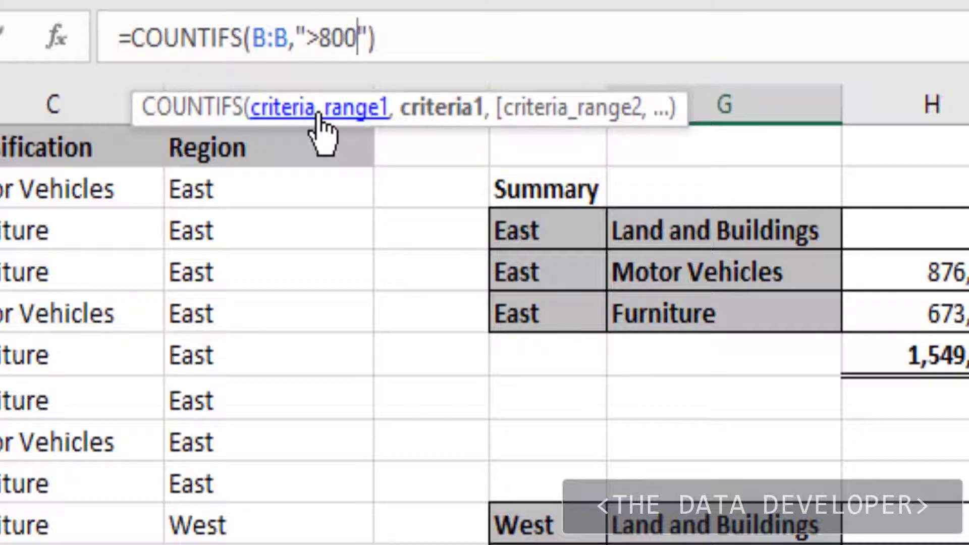
text(0)
key(Return)
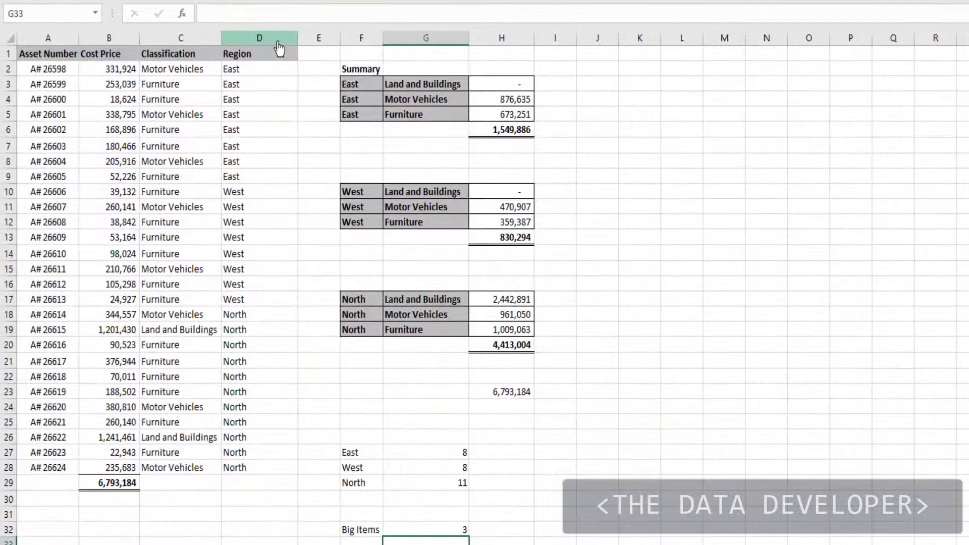
key(Up)
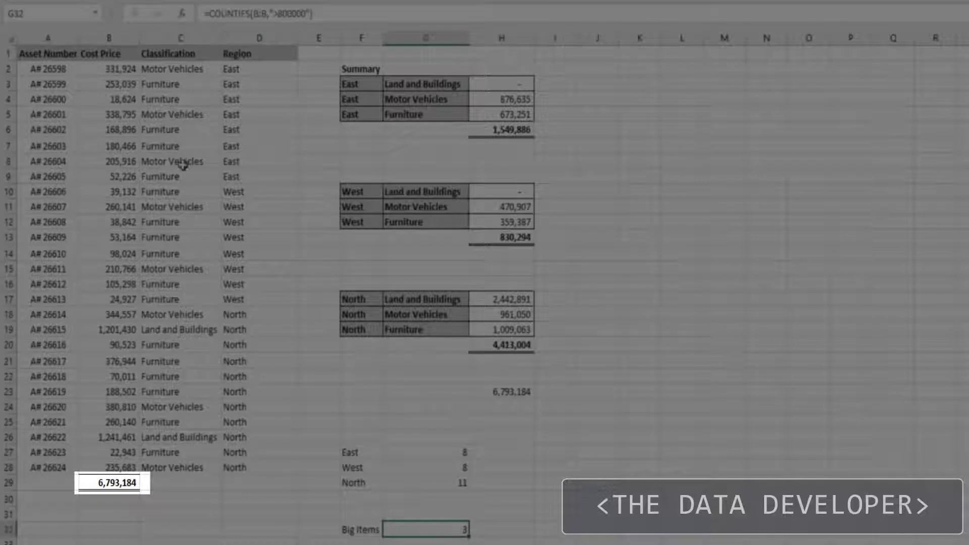
Delete the cost price total in B29 and recheck the Big Items count in G32
click(112, 482)
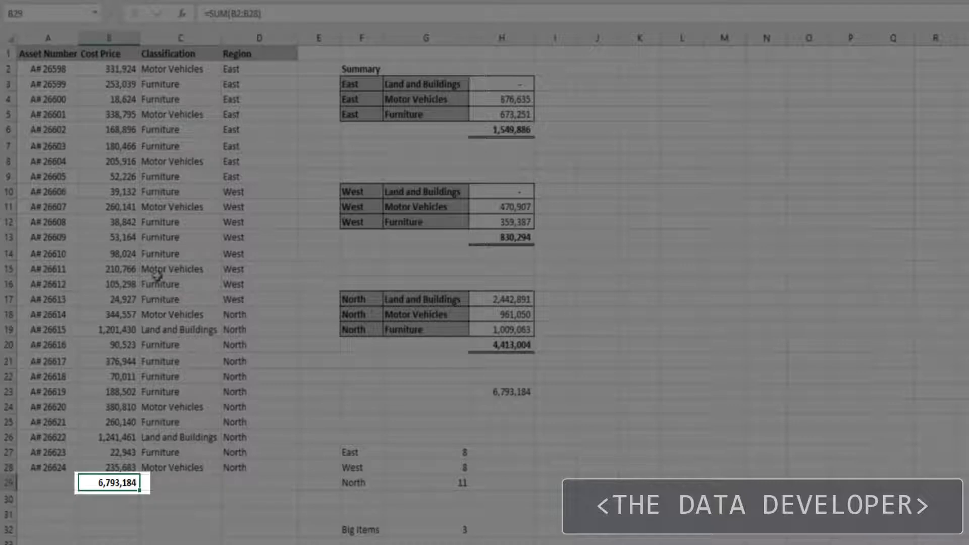
click(124, 525)
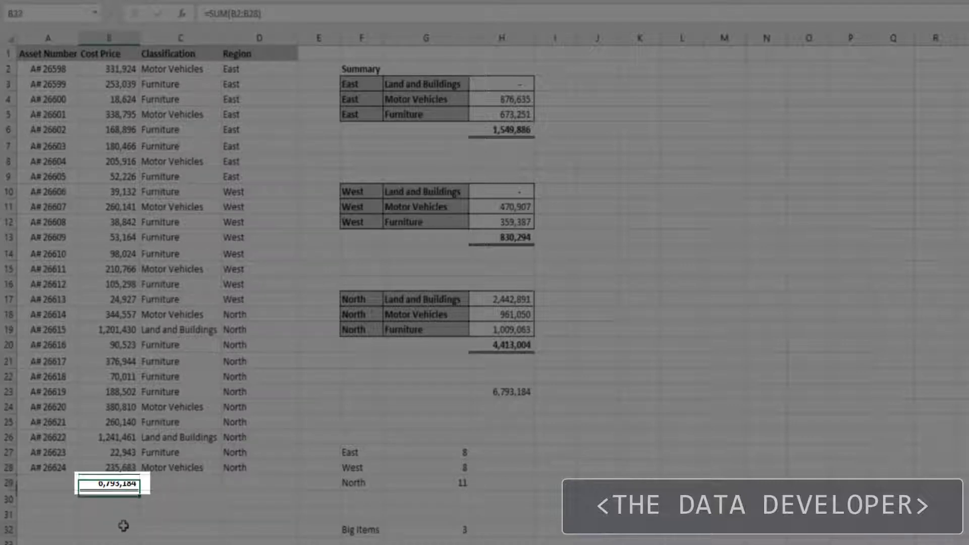
click(115, 481)
key(Delete)
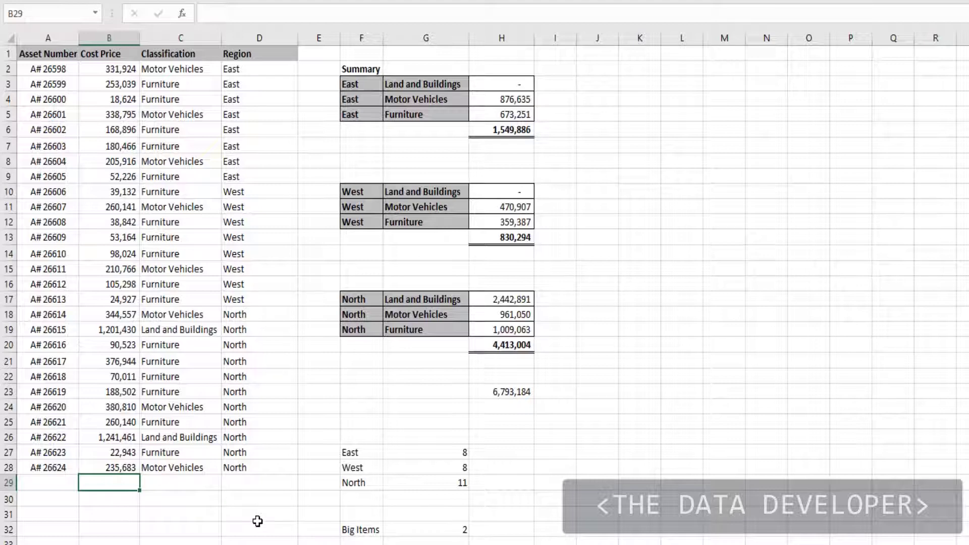
click(455, 527)
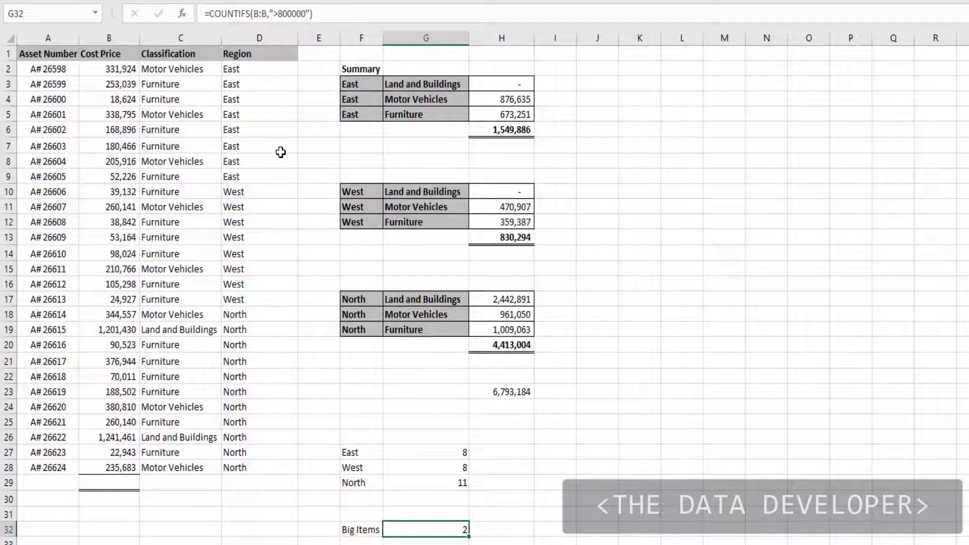
click(500, 504)
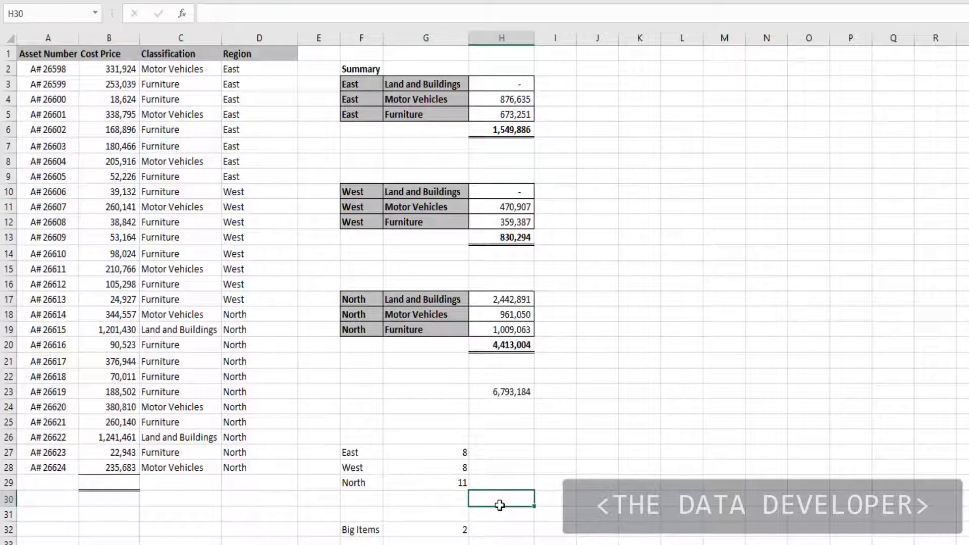